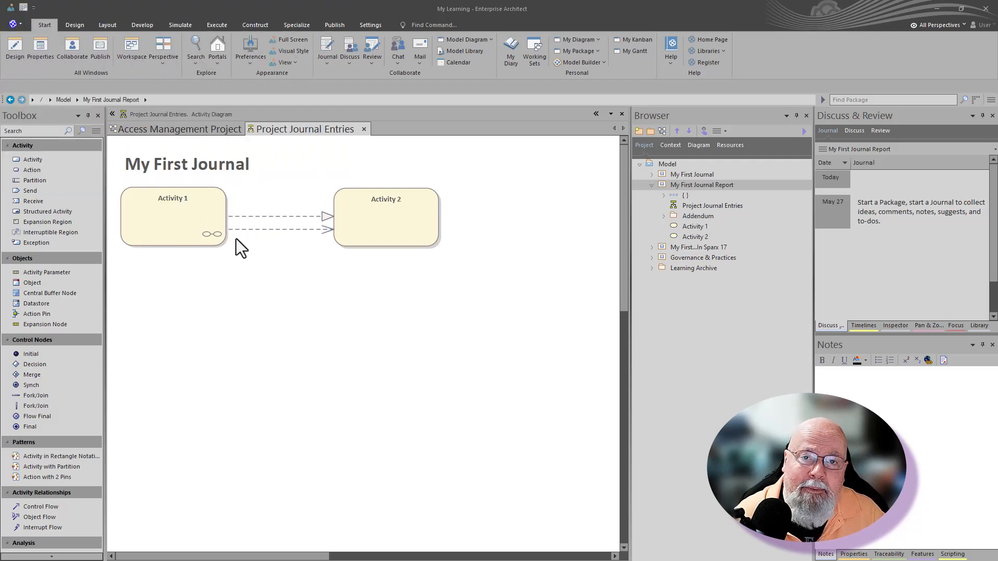
Open the documentation generator for the My First Journal Report package and choose the Element Journal template
{"action": "left_click", "coordinate": [231, 280]}
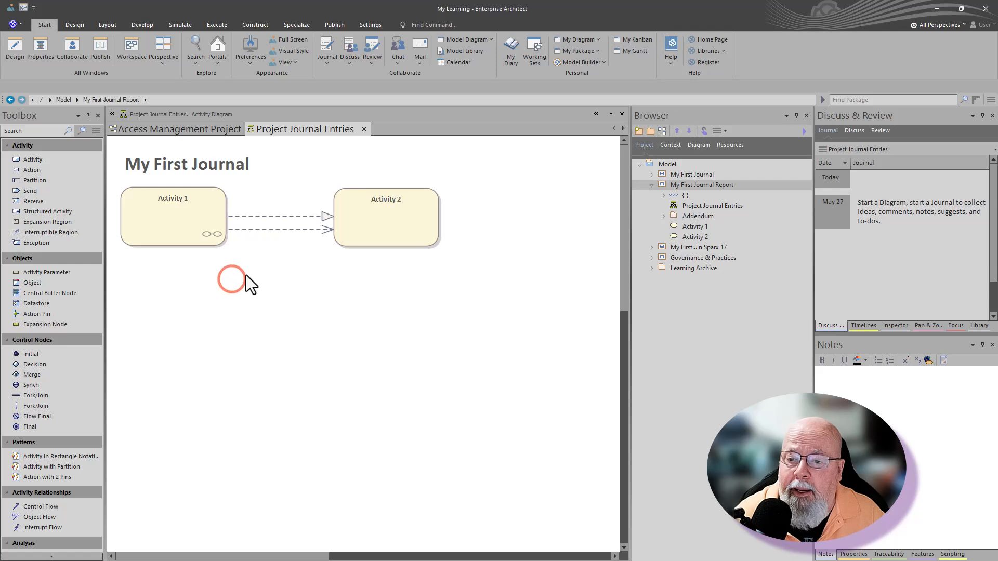
{"action": "left_click", "coordinate": [262, 312]}
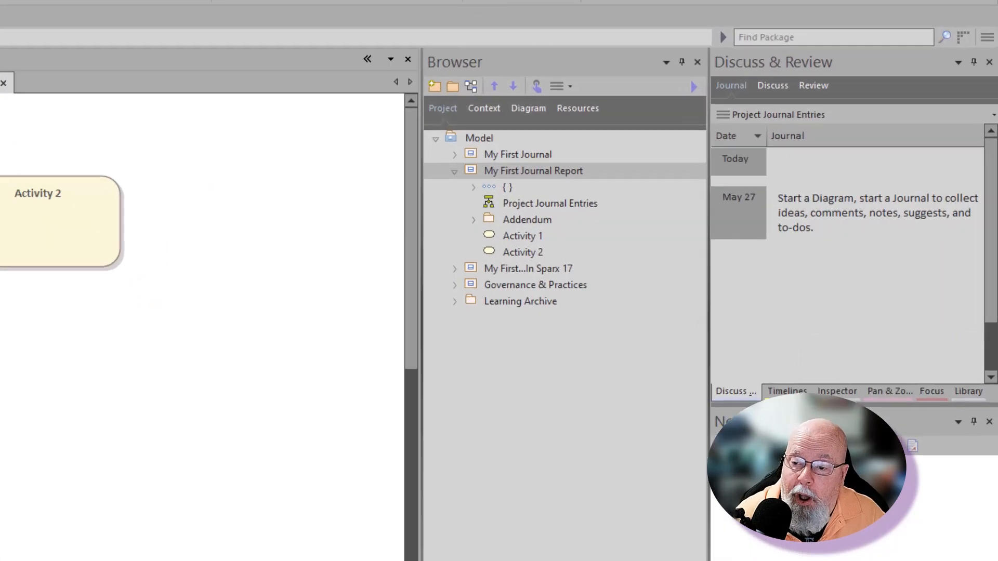
{"action": "left_click", "coordinate": [483, 168]}
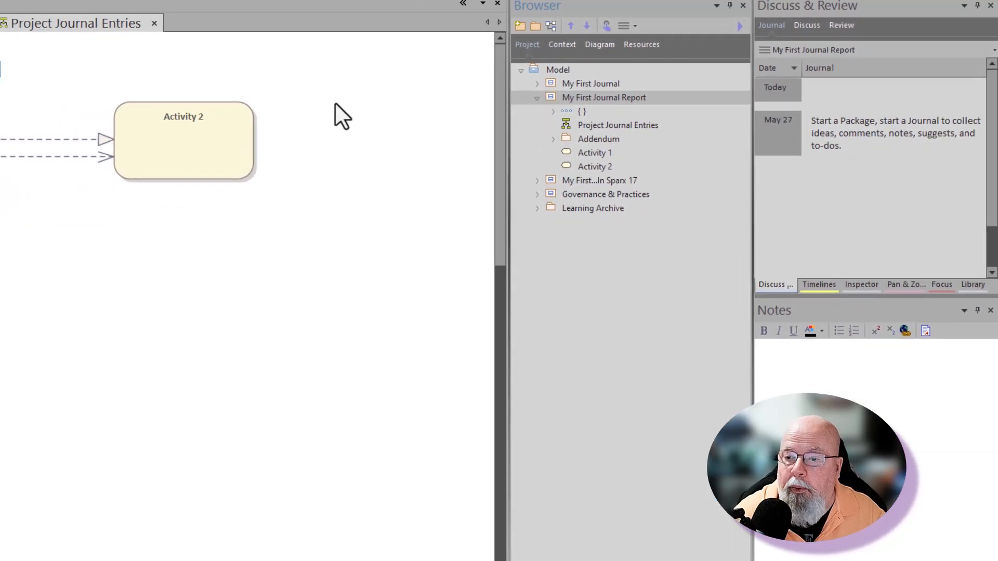
{"action": "key", "text": "F8"}
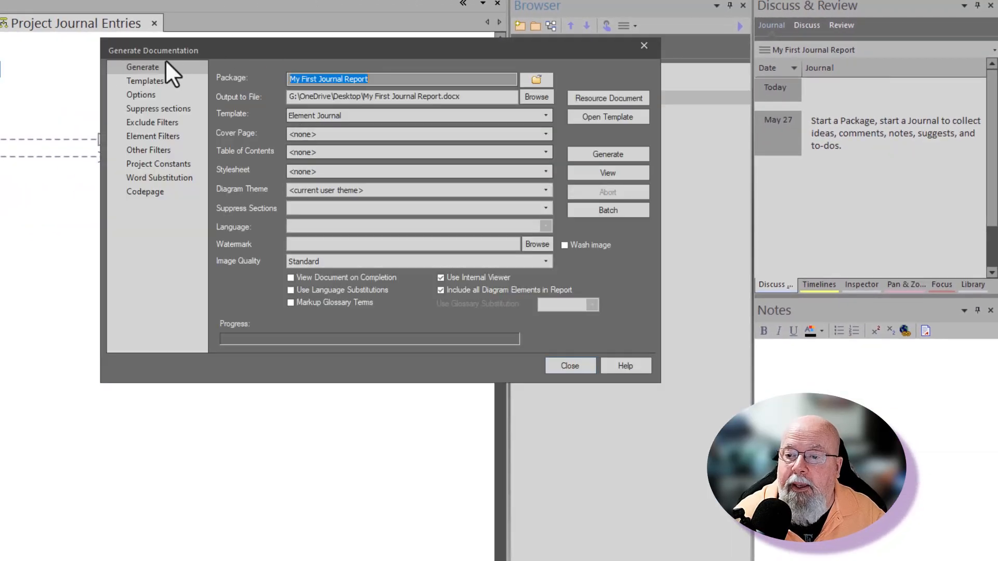
{"action": "left_click", "coordinate": [355, 115]}
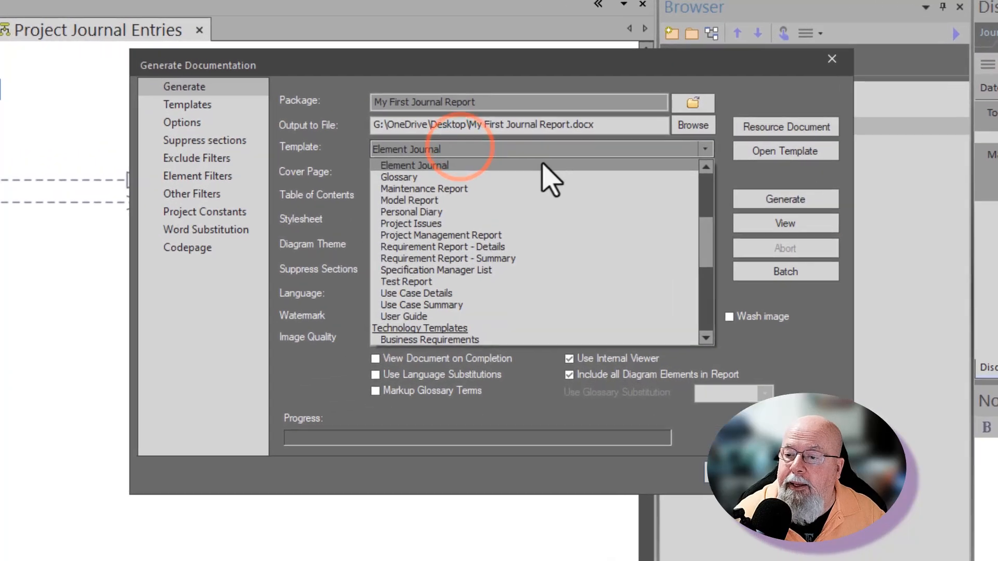
{"action": "scroll", "coordinate": [551, 205], "scroll_direction": "up", "scroll_amount": 2}
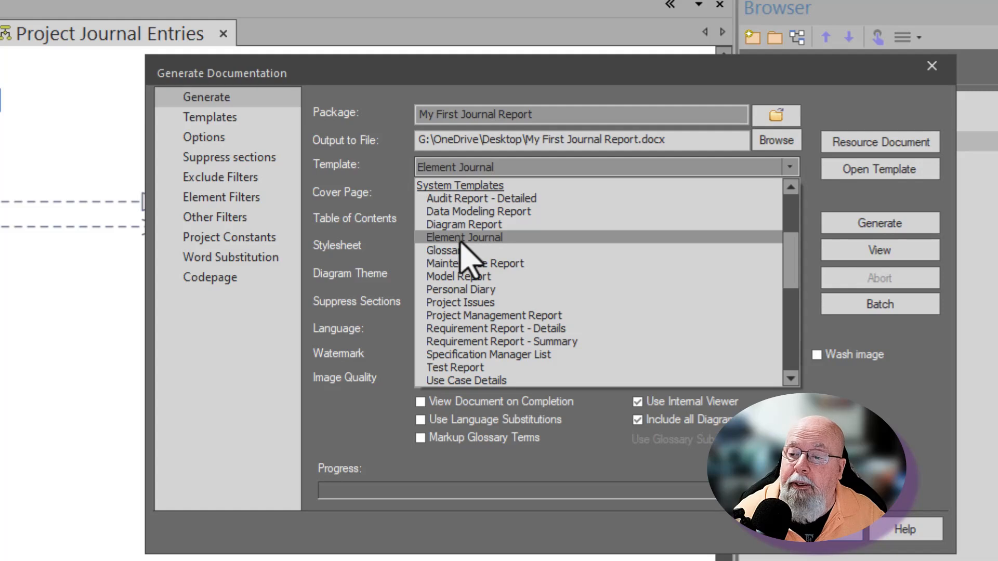
{"action": "left_click", "coordinate": [491, 238]}
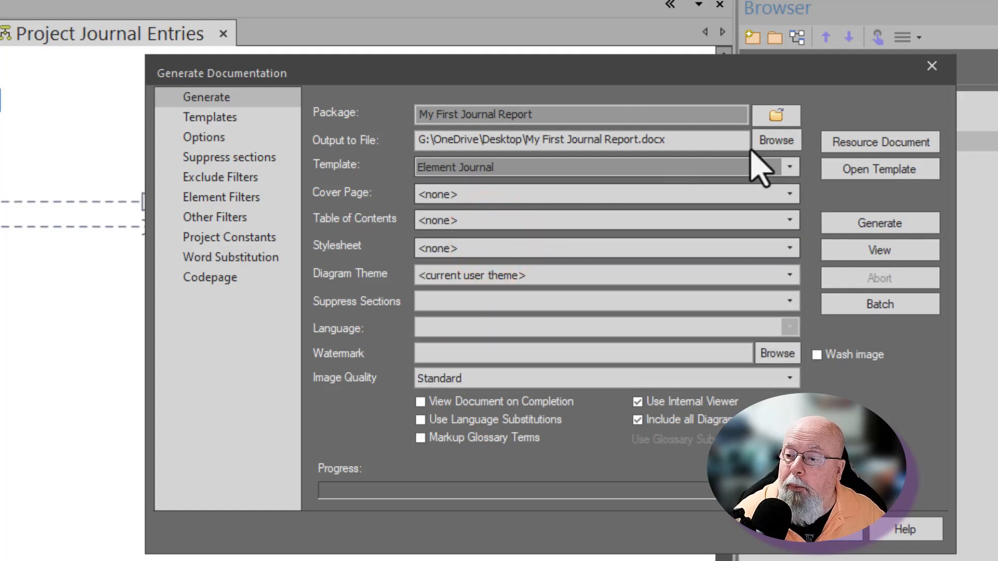
Generate the My First Journal Report document to its .docx output file and view the result
{"action": "left_click", "coordinate": [596, 140]}
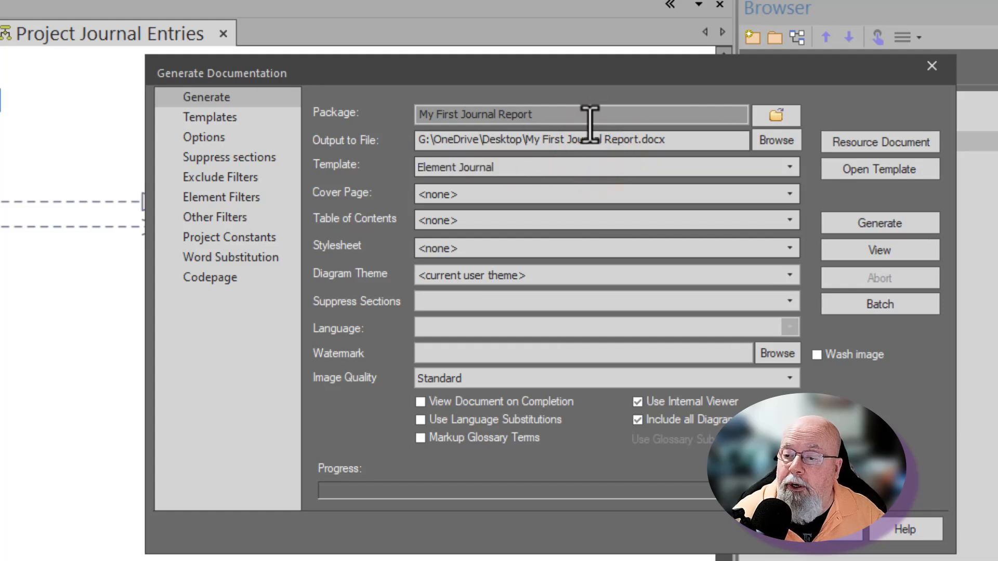
{"action": "left_click", "coordinate": [850, 225]}
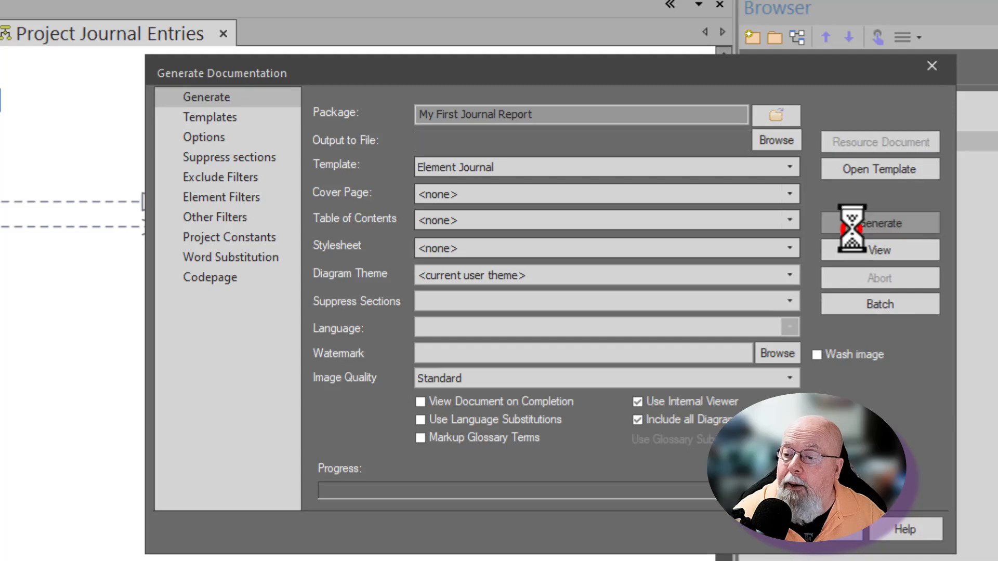
{"action": "left_click", "coordinate": [858, 247]}
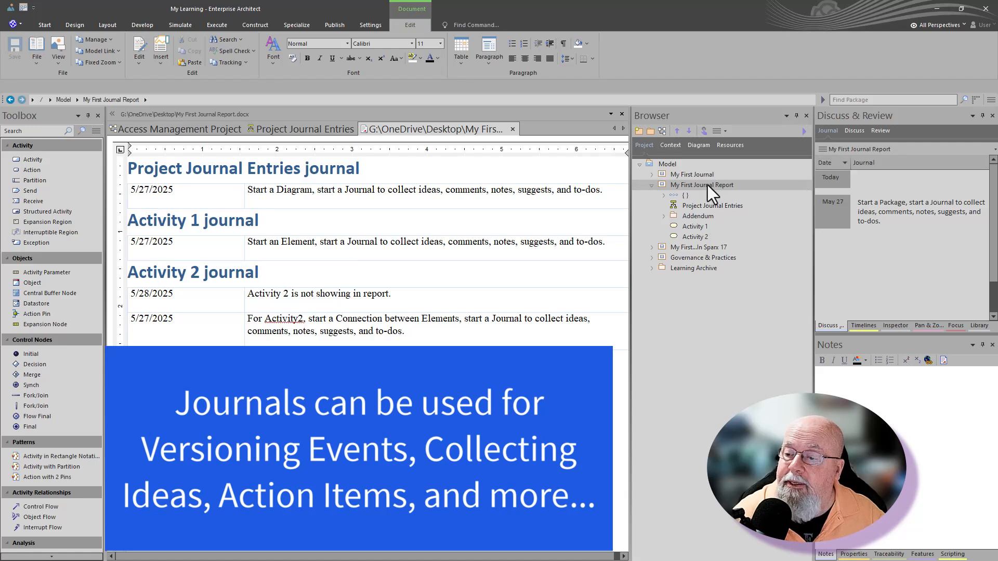
Compare the generated report with the journal entries of the My First Journal Report package, Activity 1 and Activity 2
{"action": "left_click", "coordinate": [707, 185]}
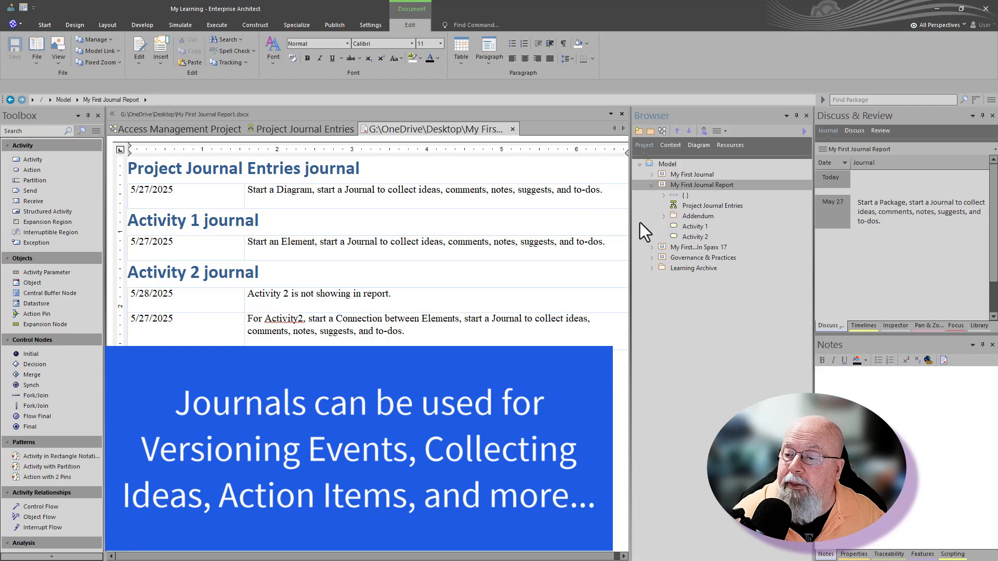
{"action": "left_click", "coordinate": [692, 226]}
{"action": "left_click", "coordinate": [691, 237]}
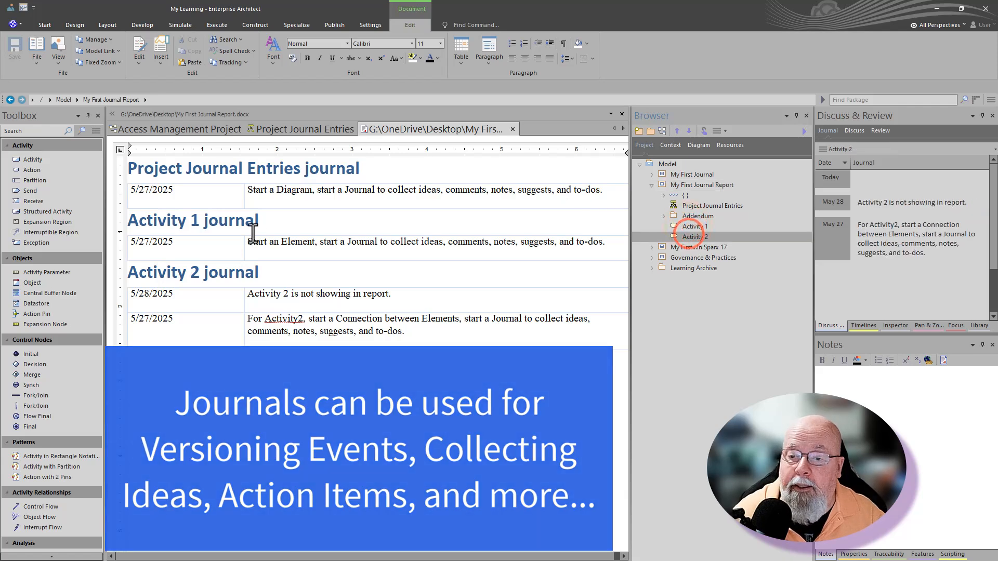
{"action": "left_click", "coordinate": [203, 221]}
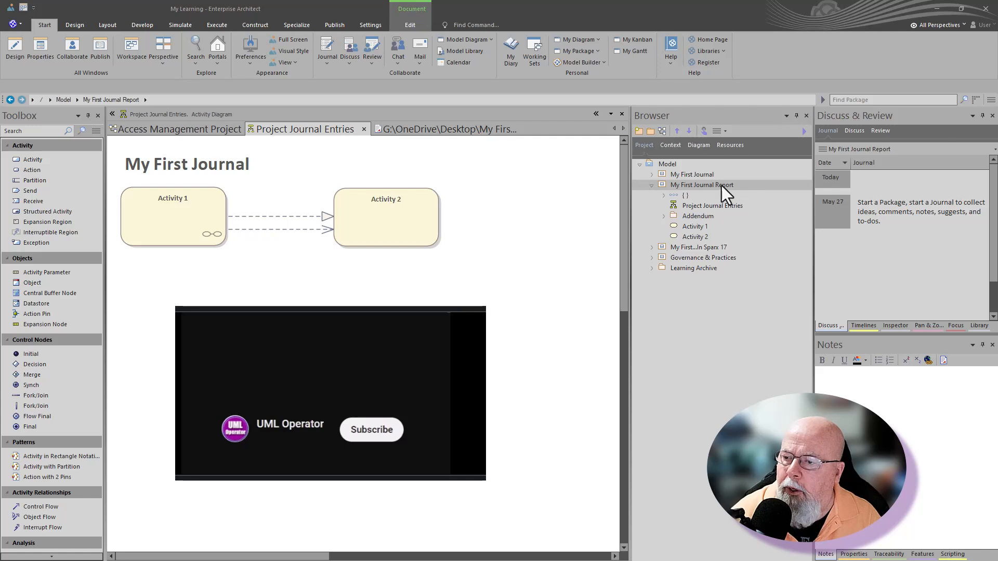
Open the Element Journal template from the documentation generator for the My First Journal Report package to inspect its structure
{"action": "left_click", "coordinate": [720, 185]}
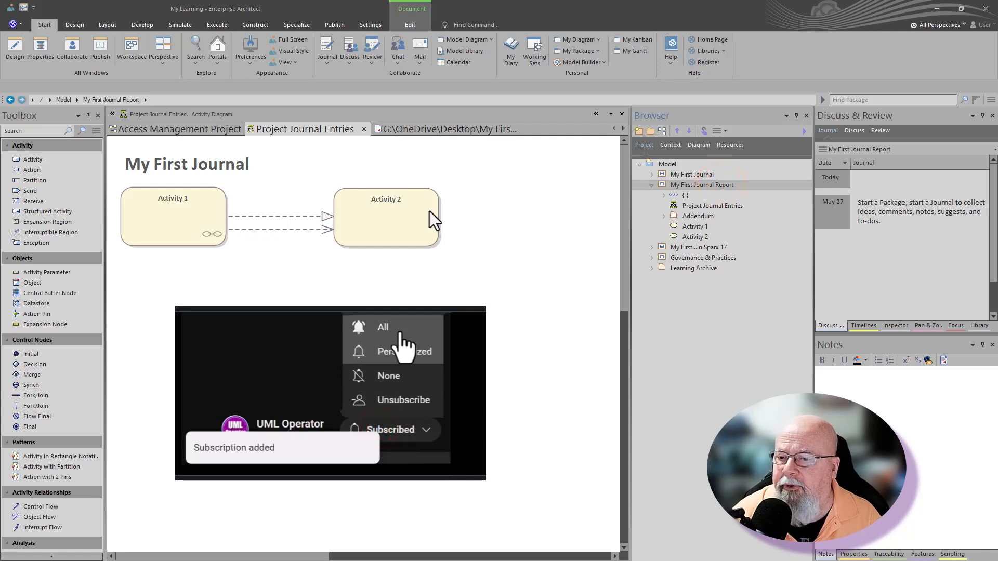
{"action": "key", "text": "F8"}
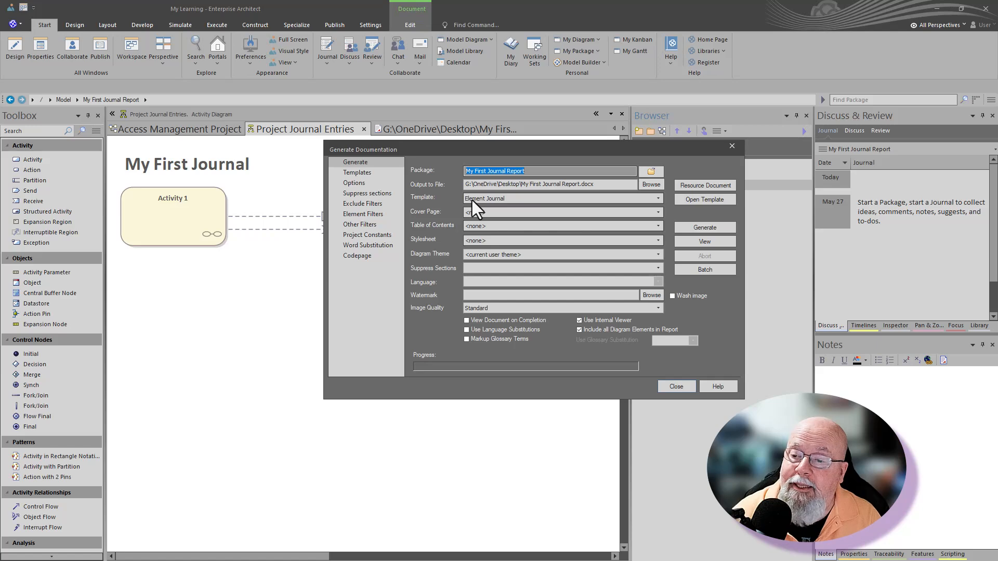
{"action": "left_click", "coordinate": [687, 199]}
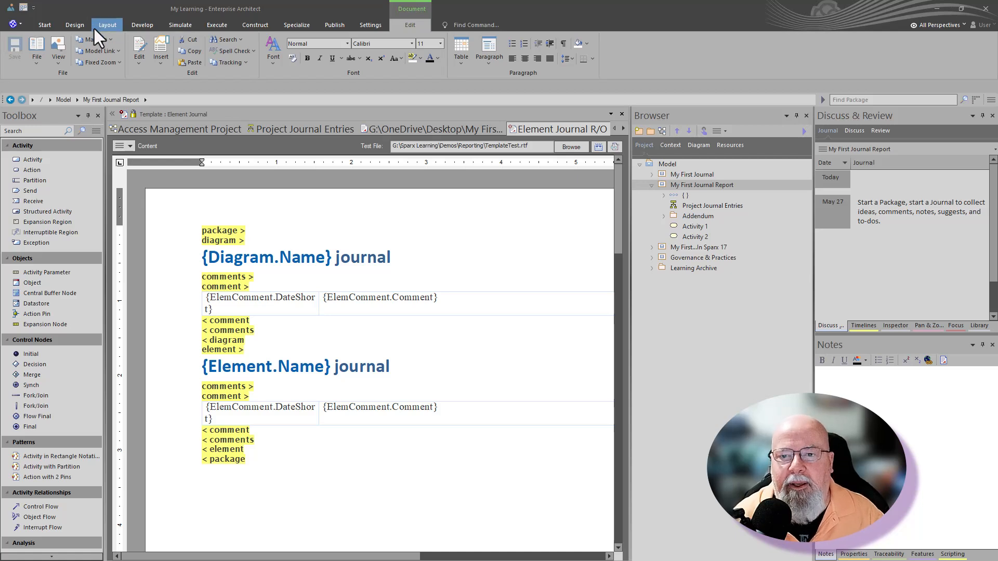
Open the project search and switch its search category to My Searches
{"action": "left_click", "coordinate": [44, 27]}
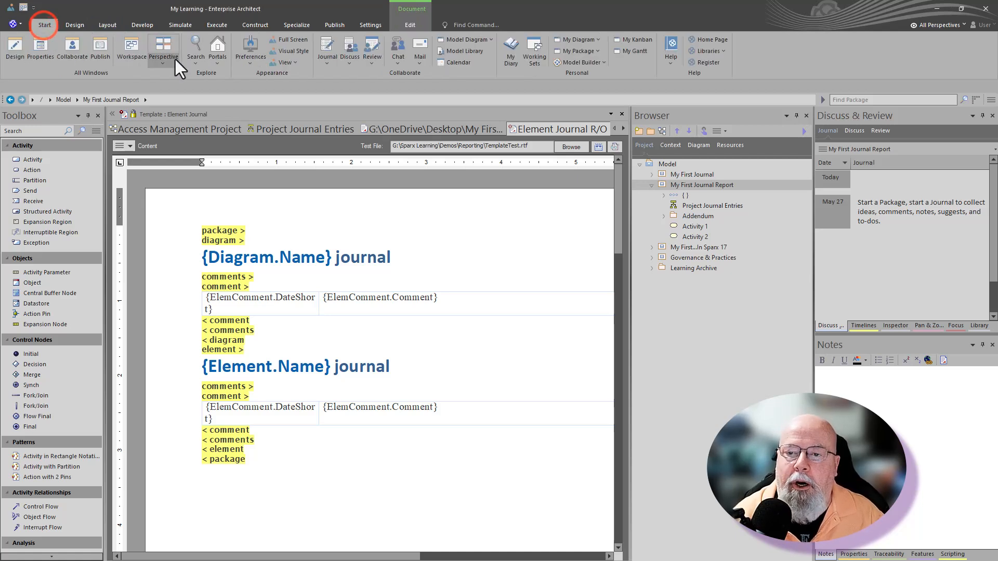
{"action": "left_click", "coordinate": [196, 47]}
{"action": "left_click", "coordinate": [206, 85]}
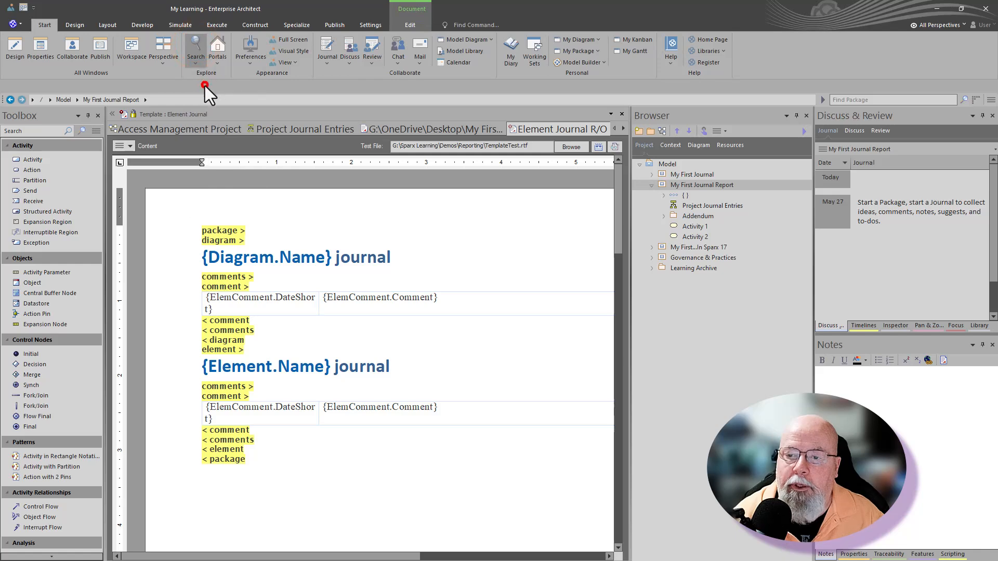
{"action": "left_click", "coordinate": [356, 142]}
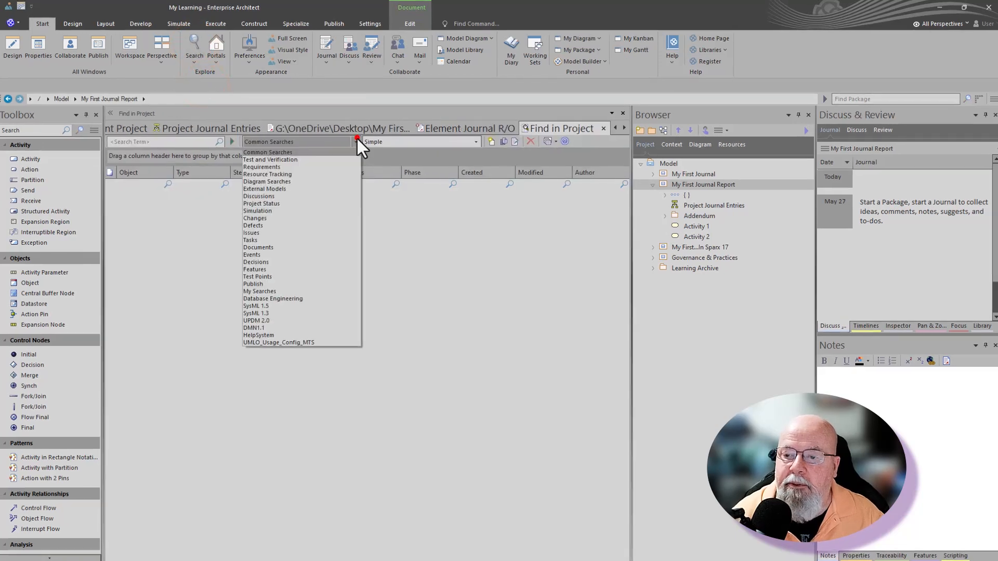
{"action": "left_click", "coordinate": [224, 303]}
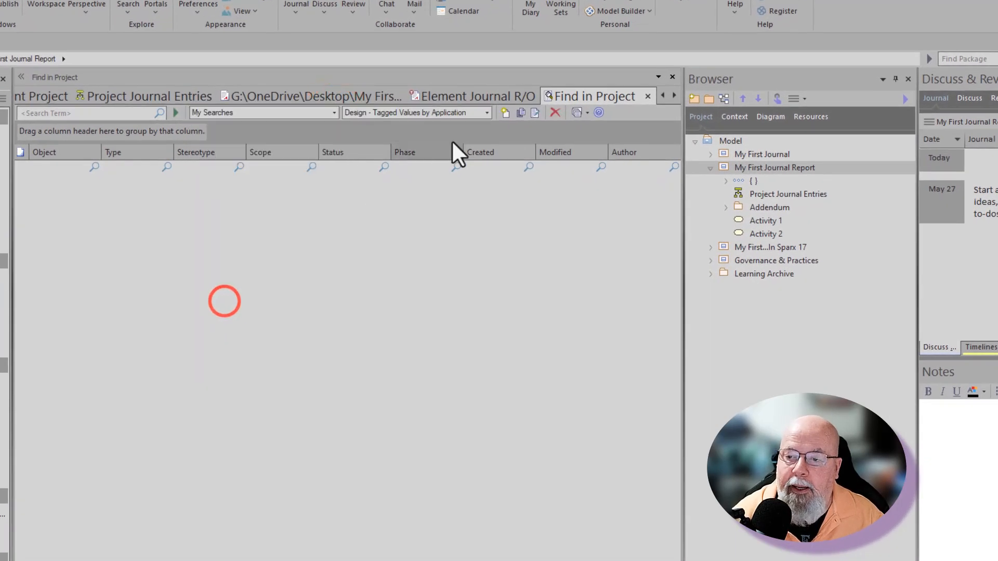
Select the Journals search, show its query in the Query Builder and run it
{"action": "left_click", "coordinate": [487, 112]}
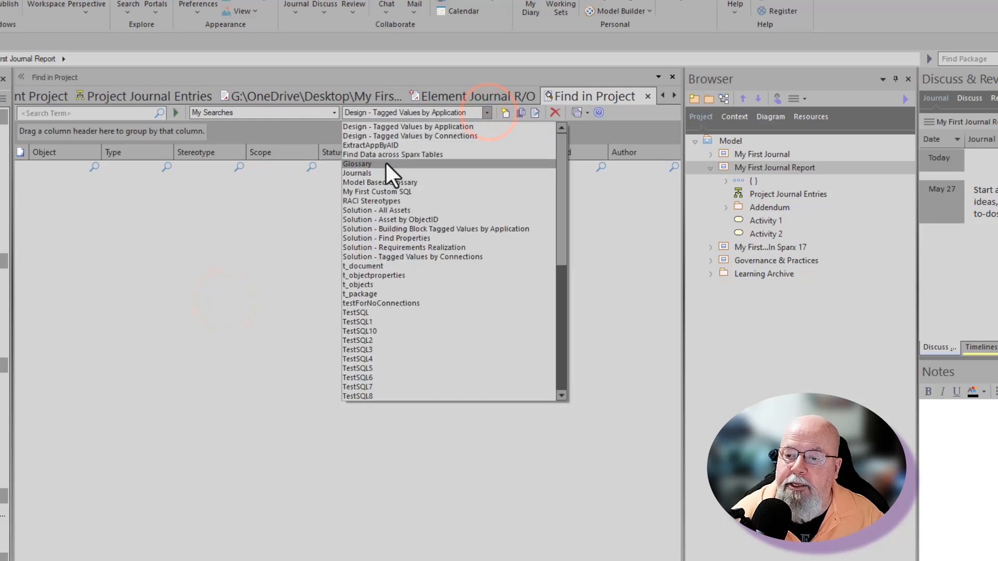
{"action": "left_click", "coordinate": [379, 173]}
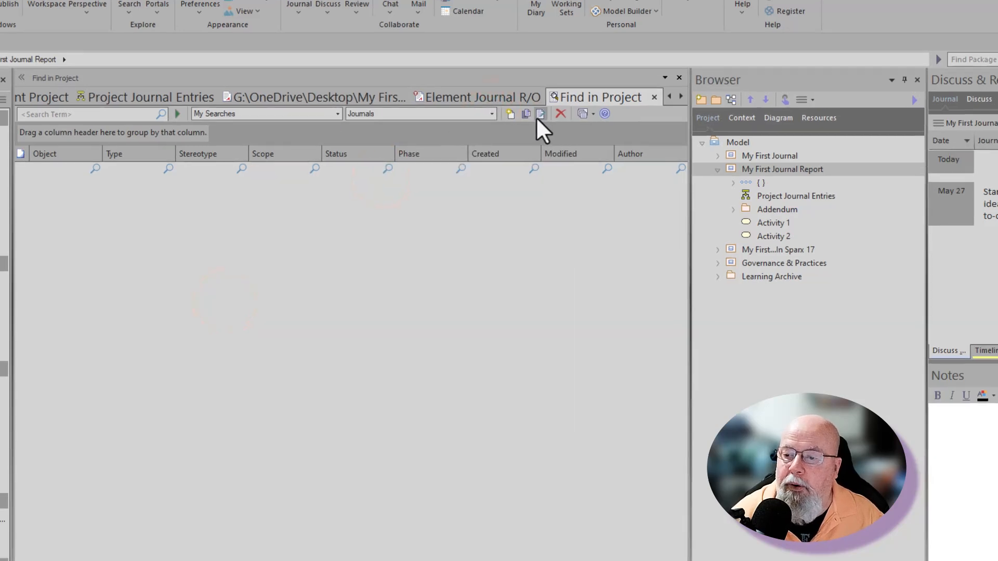
{"action": "left_click", "coordinate": [535, 114]}
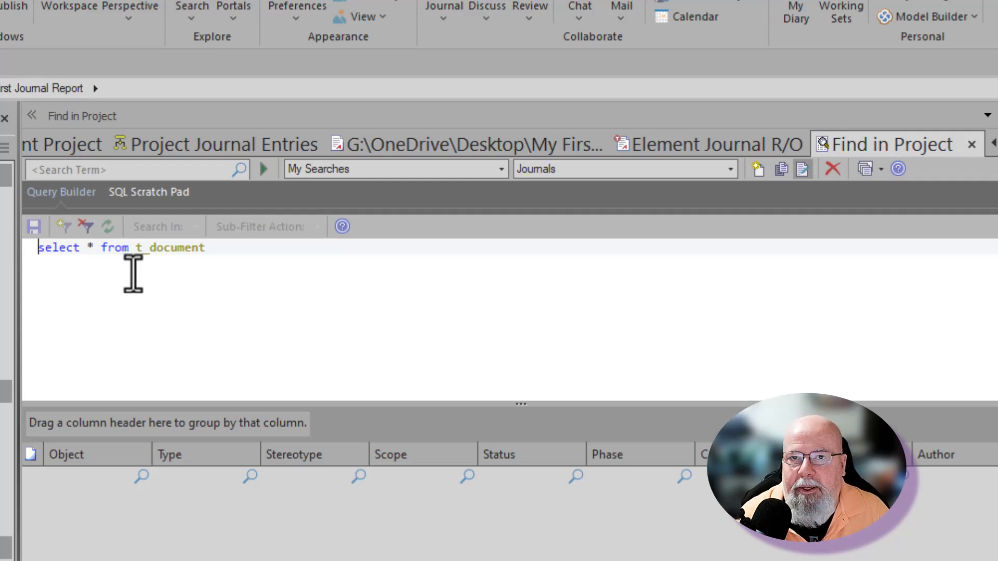
{"action": "left_click", "coordinate": [262, 169]}
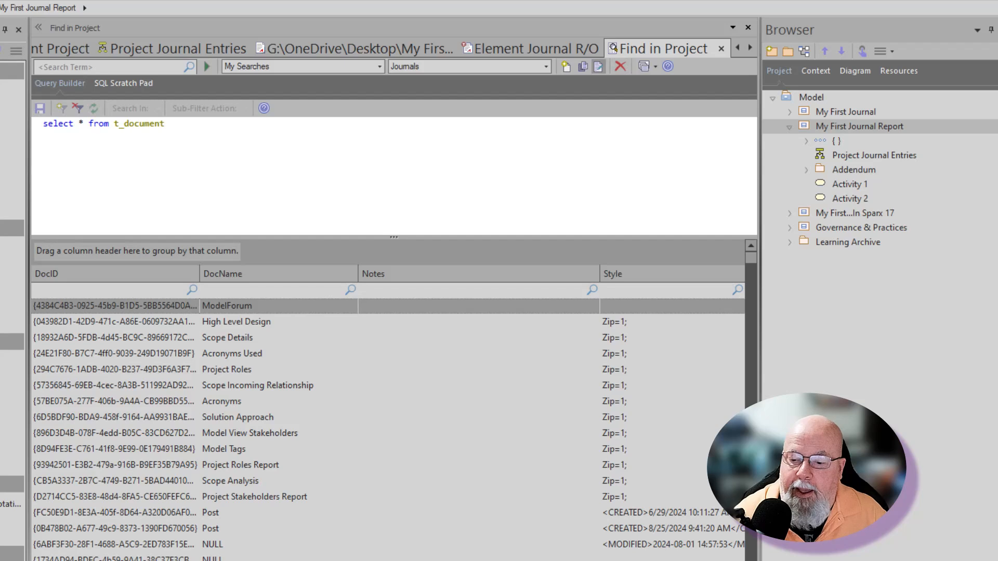
Filter the search results by "jen" in the DocType column to keep only journal entries
{"action": "scroll", "coordinate": [388, 414], "scroll_direction": "right", "scroll_amount": 10}
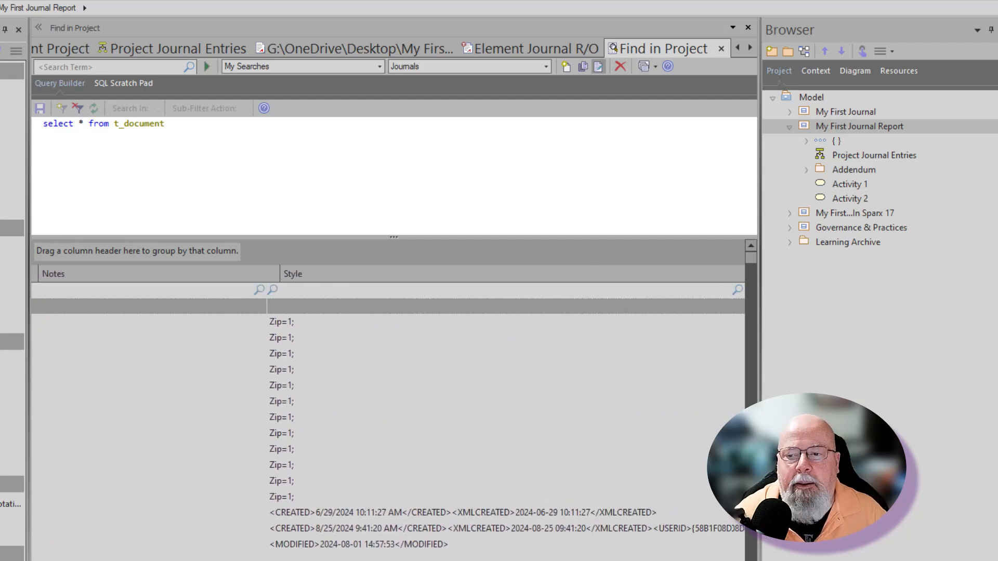
{"action": "scroll", "coordinate": [387, 413], "scroll_direction": "right", "scroll_amount": 10}
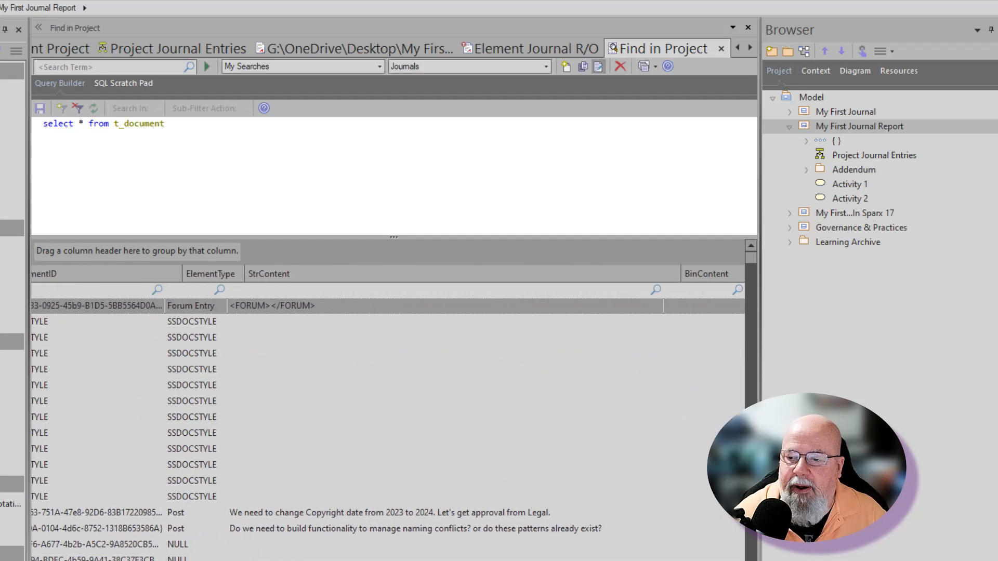
{"action": "scroll", "coordinate": [388, 413], "scroll_direction": "right", "scroll_amount": 10}
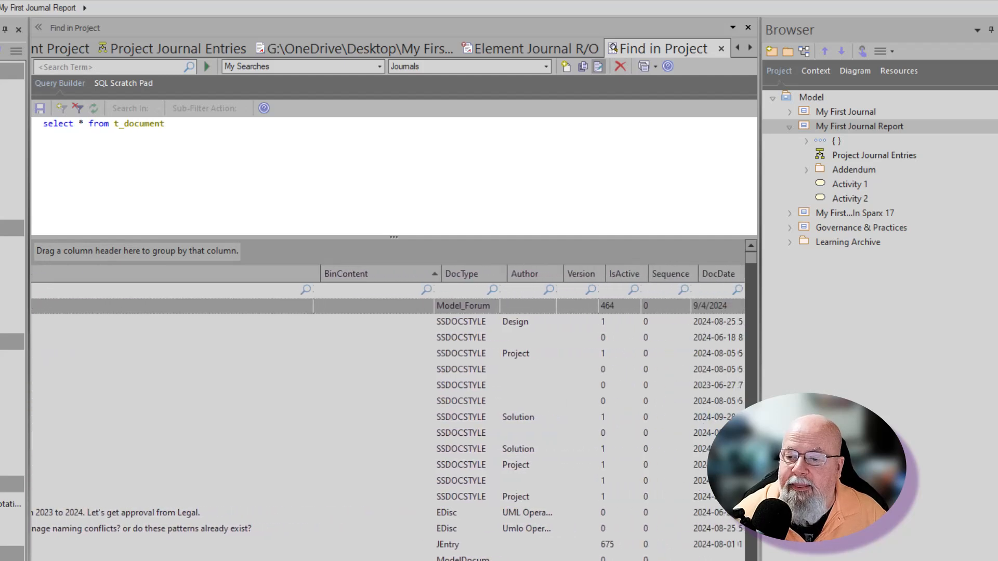
{"action": "scroll", "coordinate": [388, 413], "scroll_direction": "right", "scroll_amount": 1}
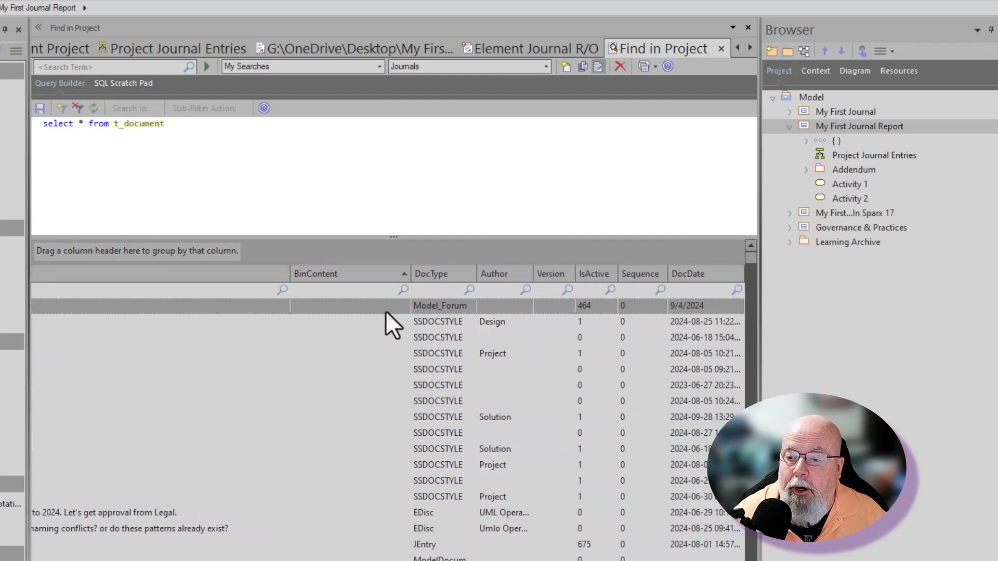
{"action": "left_click", "coordinate": [421, 291]}
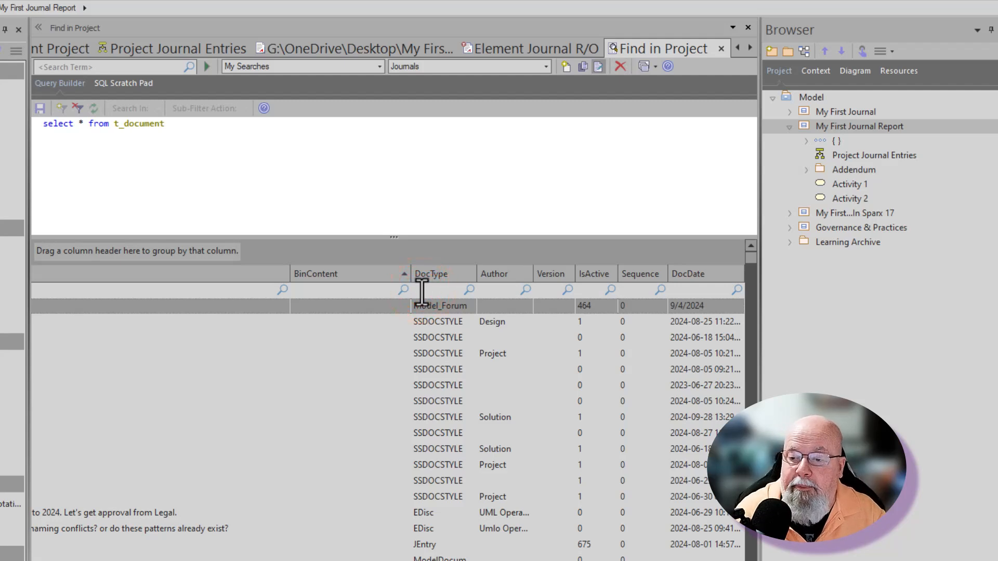
{"action": "type", "text": "je"}
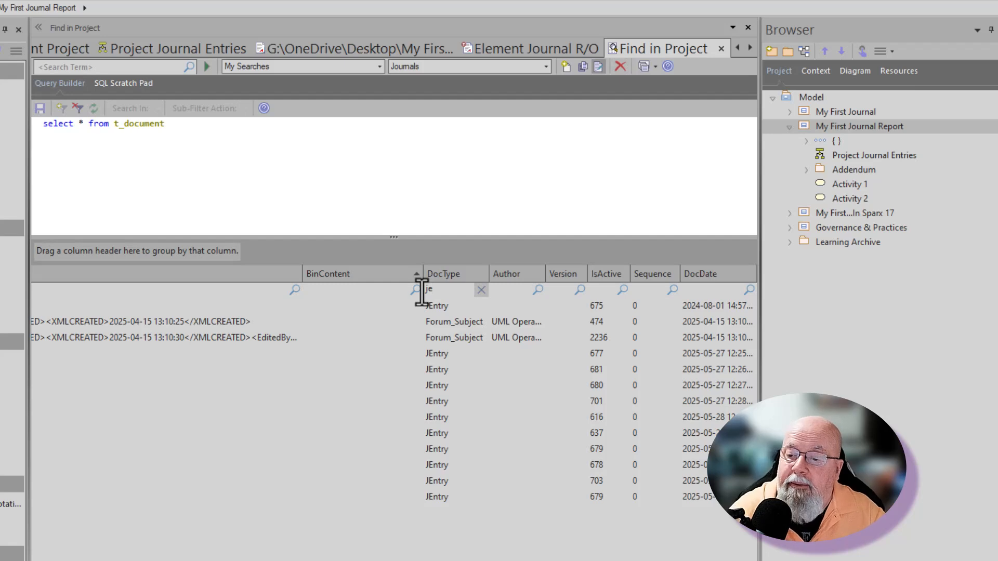
{"action": "type", "text": "n"}
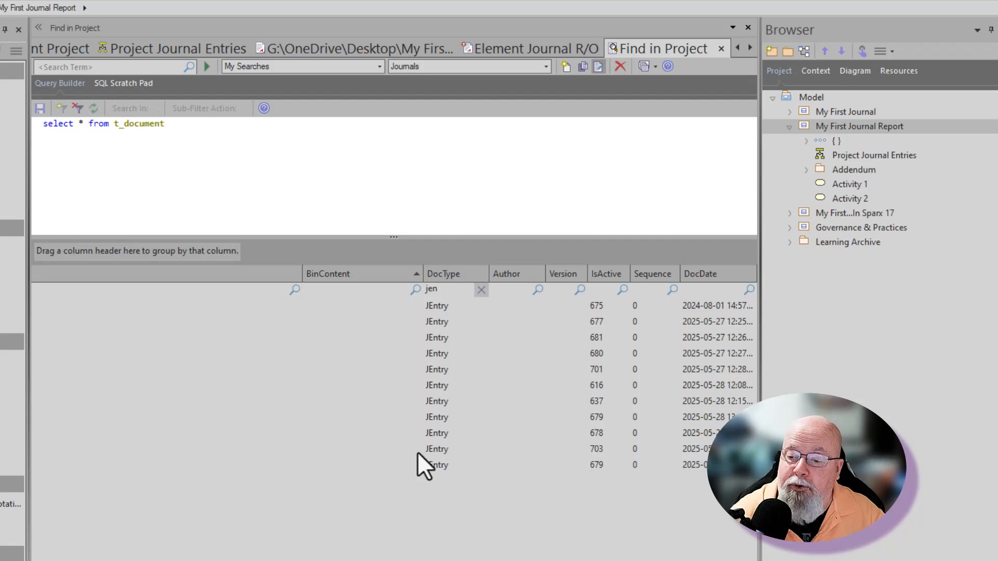
Examine the columns of the filtered journal entries, from the ElementID and Style fields through StrContent to DocDate
{"action": "scroll", "coordinate": [393, 384], "scroll_direction": "left", "scroll_amount": 10}
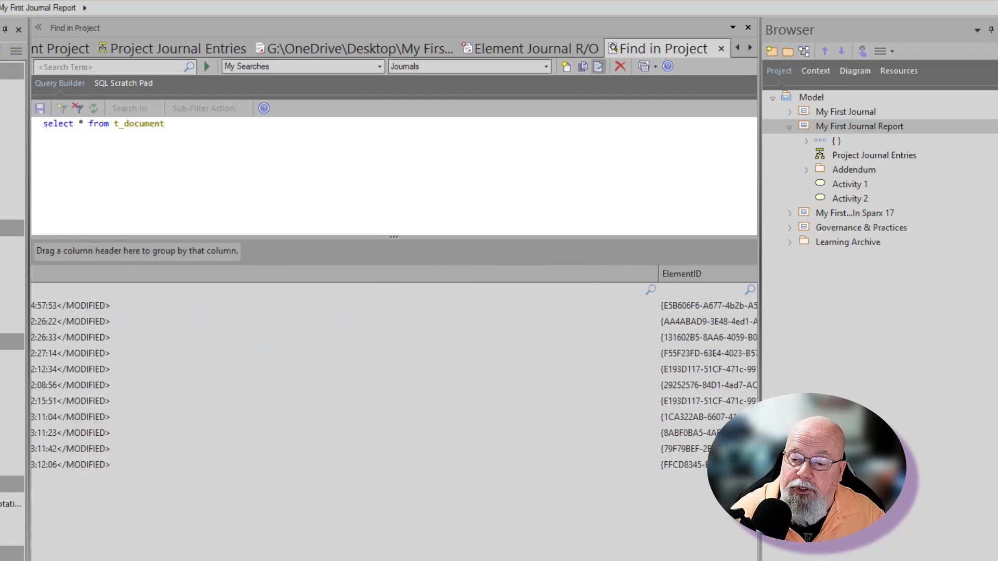
{"action": "scroll", "coordinate": [394, 385], "scroll_direction": "right", "scroll_amount": 10}
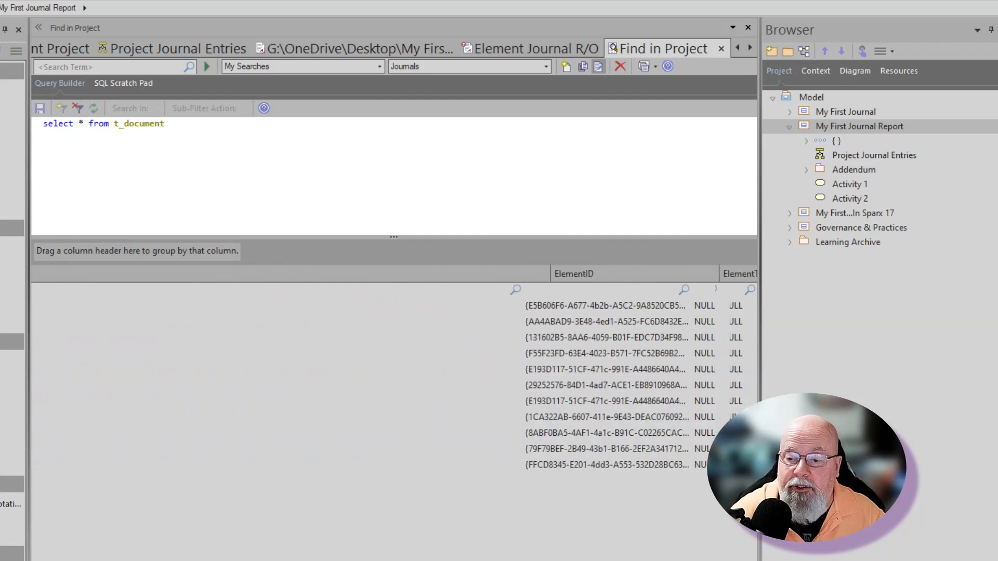
{"action": "scroll", "coordinate": [394, 384], "scroll_direction": "right", "scroll_amount": 1}
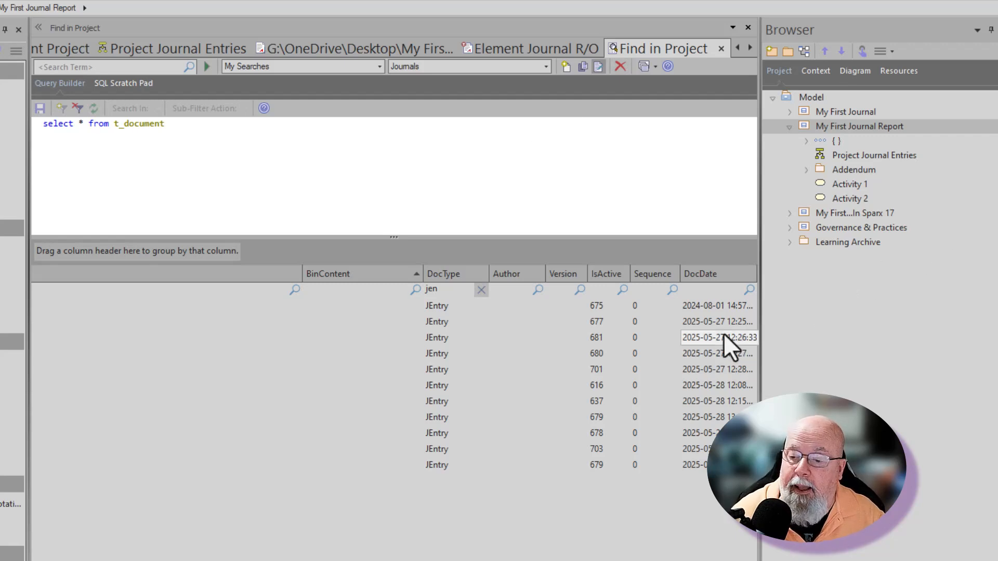
{"action": "scroll", "coordinate": [394, 367], "scroll_direction": "left", "scroll_amount": 10}
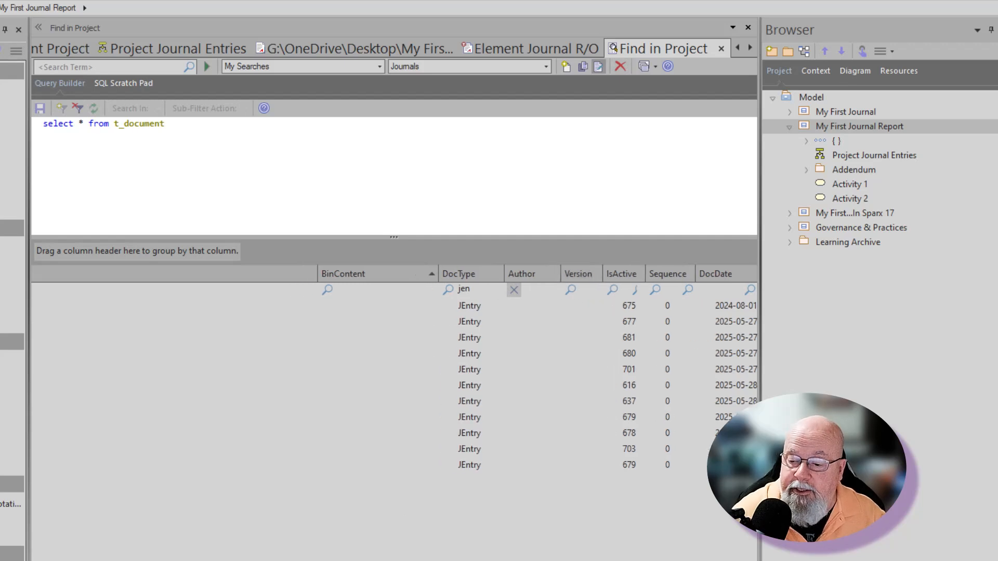
{"action": "scroll", "coordinate": [394, 367], "scroll_direction": "right", "scroll_amount": 10}
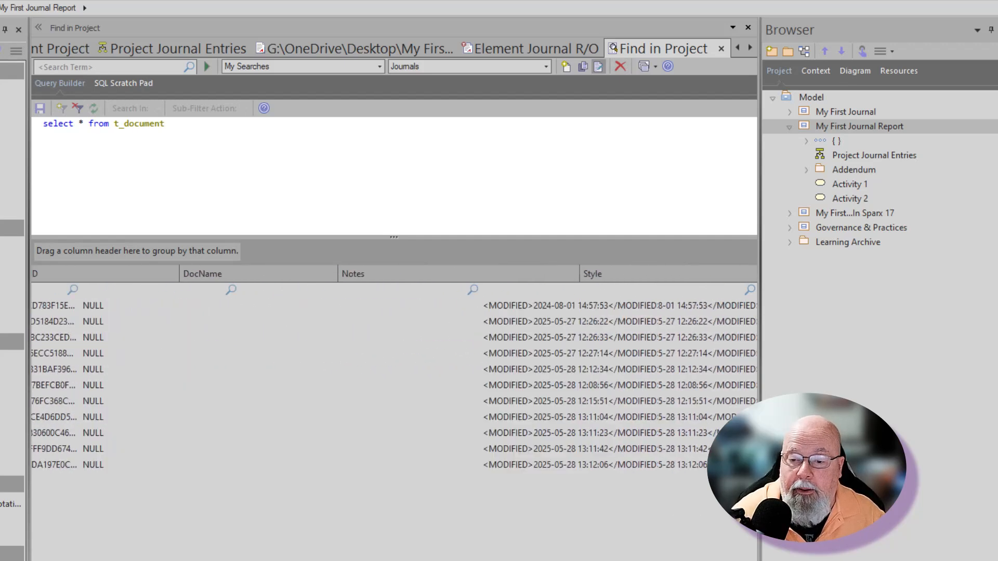
{"action": "scroll", "coordinate": [395, 367], "scroll_direction": "right", "scroll_amount": 3}
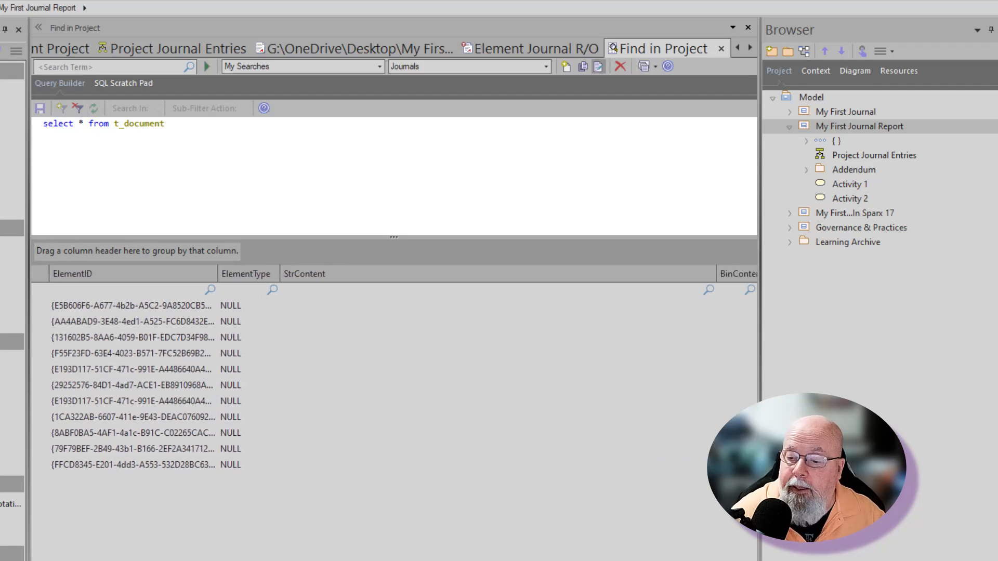
{"action": "scroll", "coordinate": [395, 367], "scroll_direction": "right", "scroll_amount": 5}
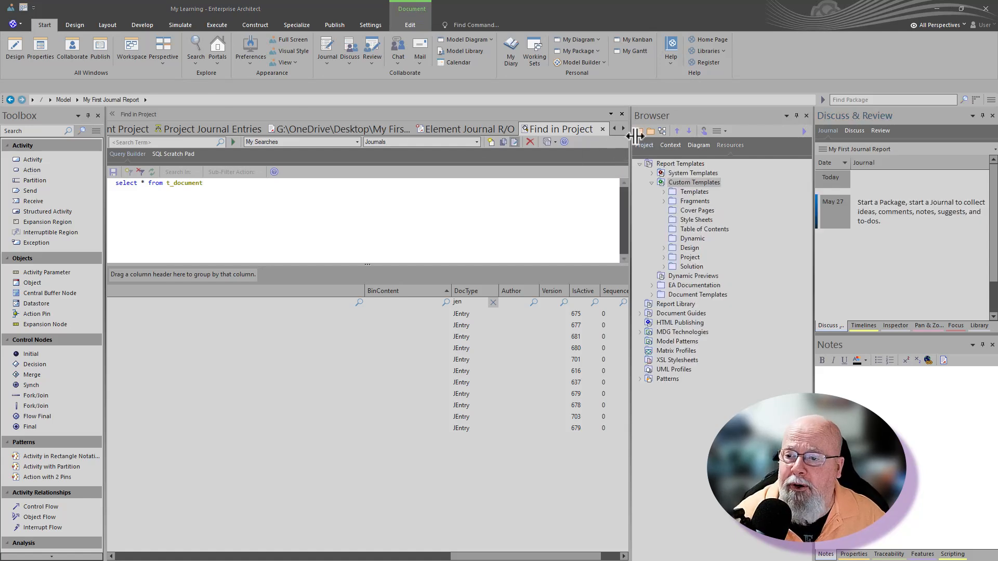
Create a custom document template called "name" of type Templates, copied from the Element Journal system template
{"action": "right_click", "coordinate": [683, 181]}
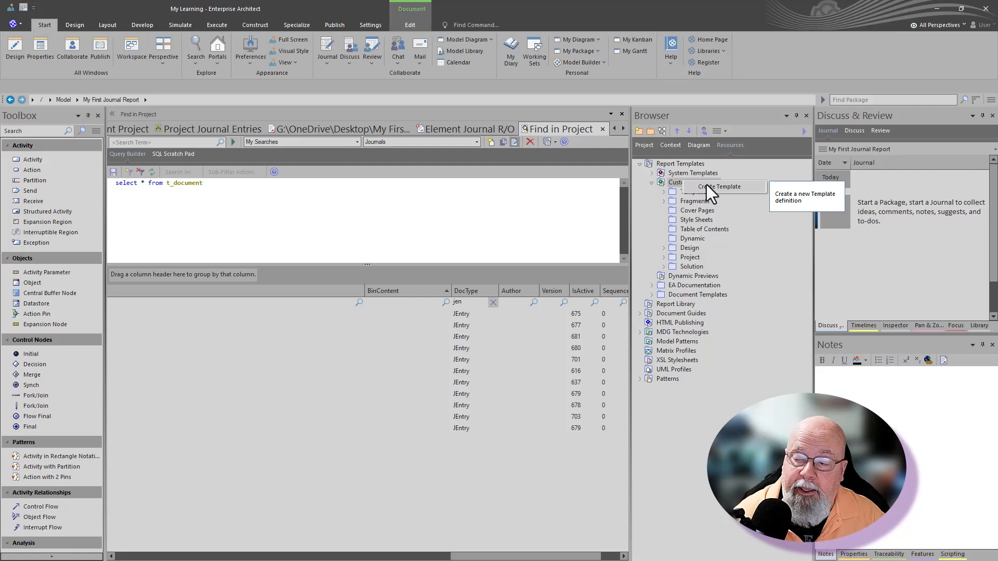
{"action": "left_click", "coordinate": [706, 186]}
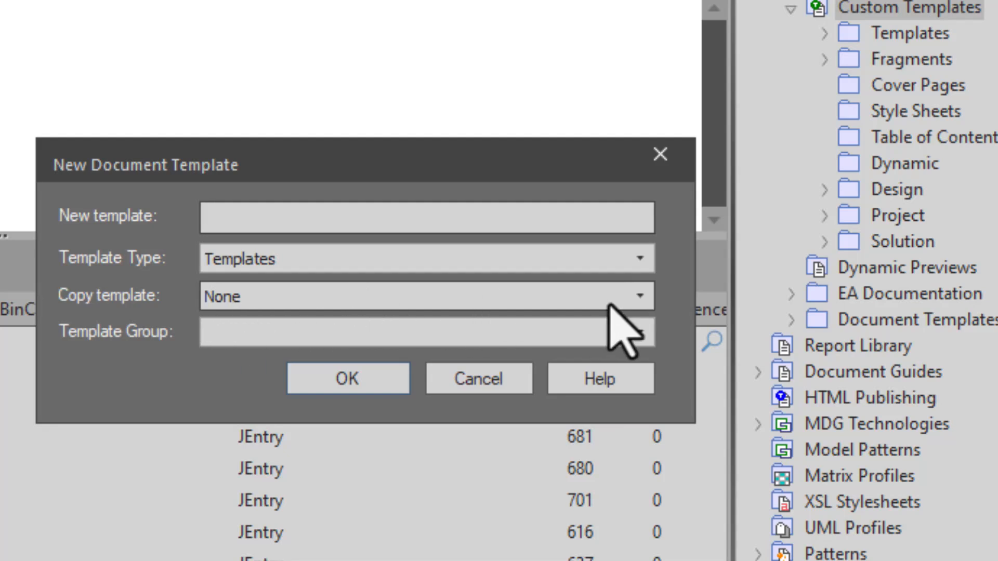
{"action": "left_click", "coordinate": [638, 294]}
{"action": "scroll", "coordinate": [322, 536], "scroll_direction": "down", "scroll_amount": 4}
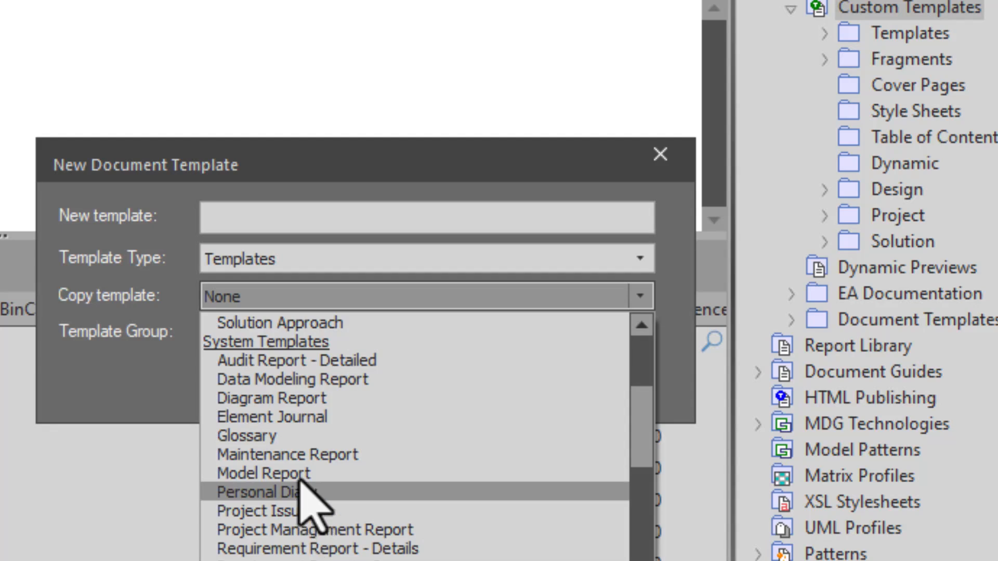
{"action": "left_click", "coordinate": [297, 417]}
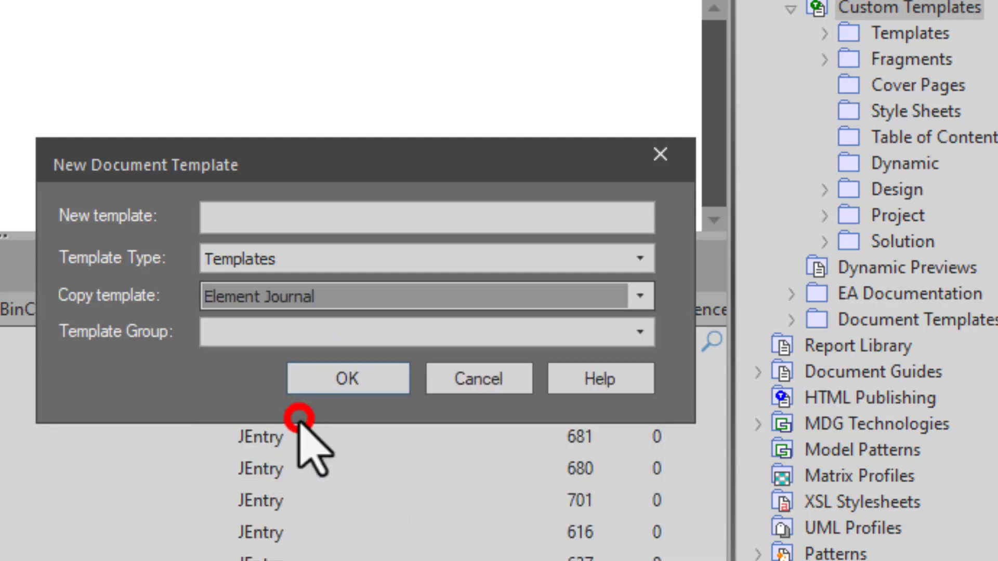
{"action": "left_click", "coordinate": [278, 214]}
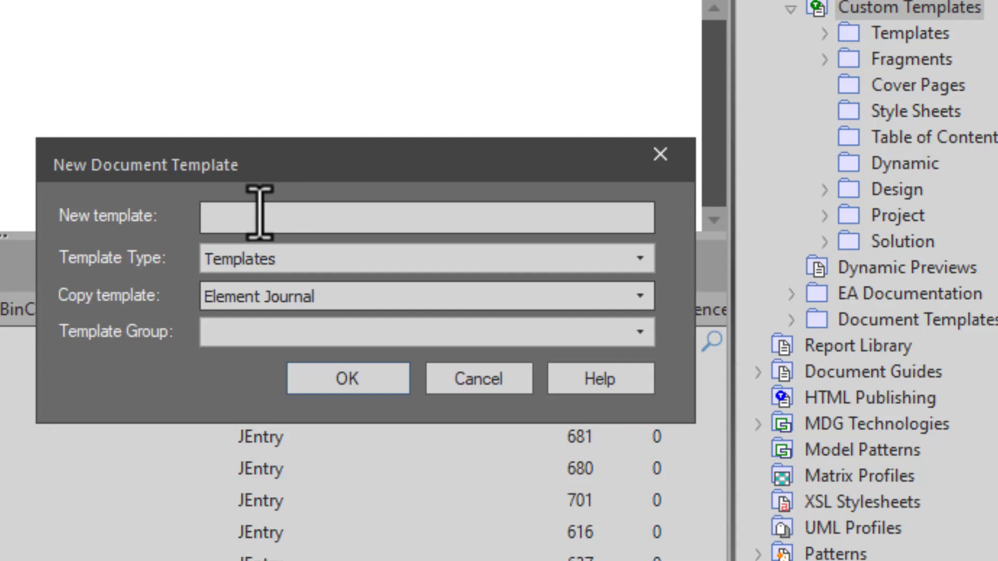
{"action": "type", "text": "name"}
{"action": "left_click", "coordinate": [383, 371]}
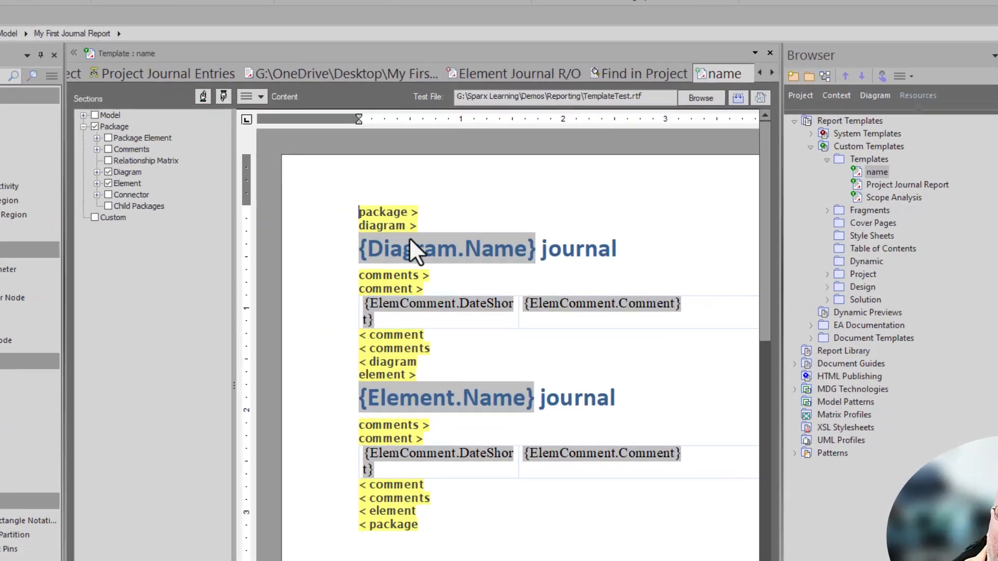
Insert the package Notes field on a new line directly below the package section's opening tag
{"action": "left_click", "coordinate": [423, 209]}
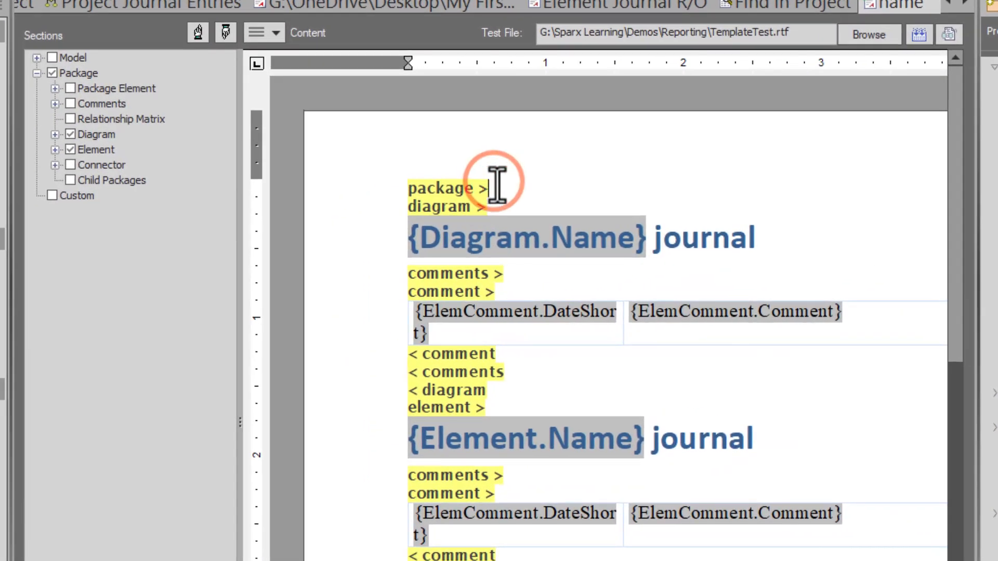
{"action": "key", "text": "Return"}
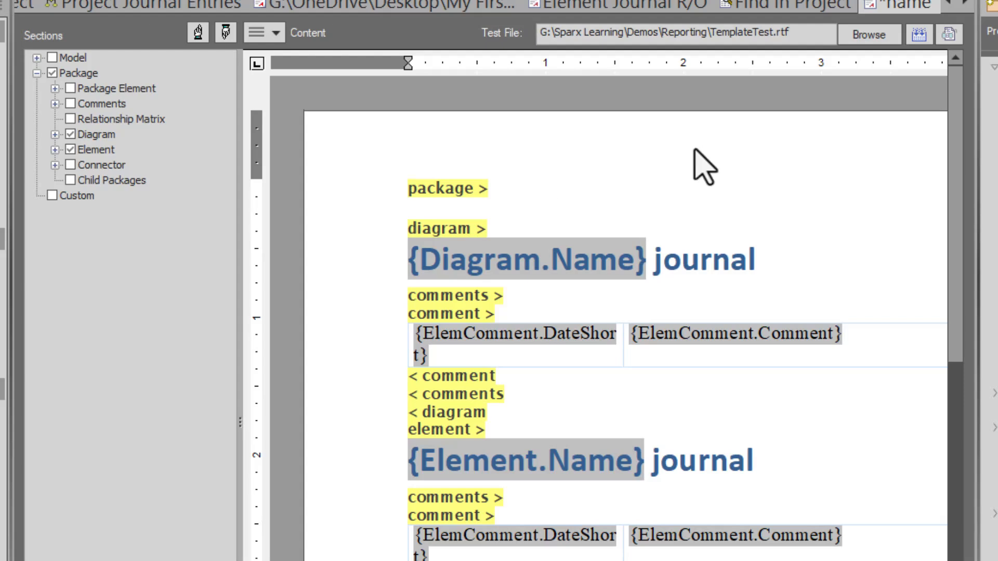
{"action": "right_click", "coordinate": [479, 208]}
{"action": "mouse_move", "coordinate": [541, 220]}
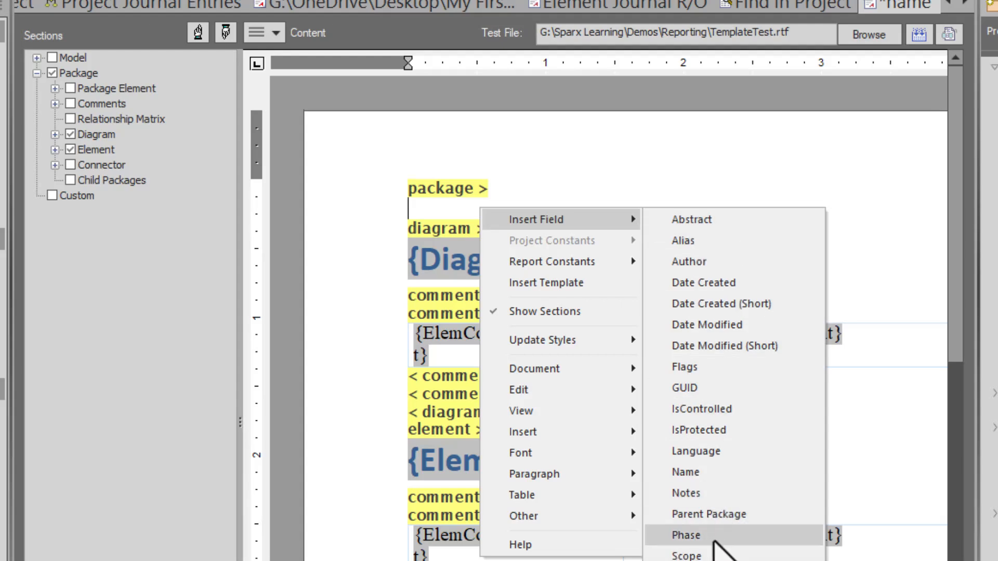
{"action": "left_click", "coordinate": [717, 495]}
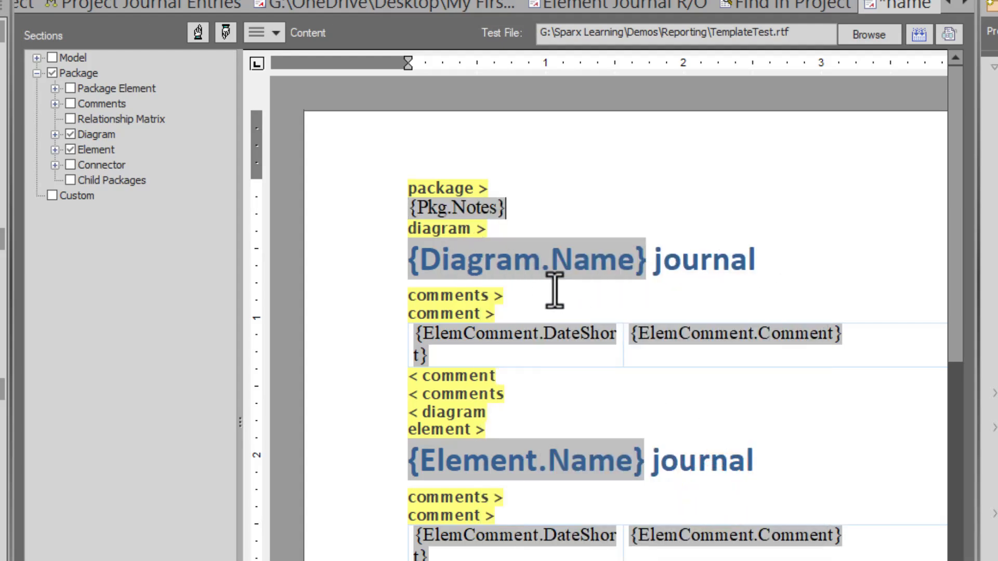
{"action": "left_click", "coordinate": [522, 291]}
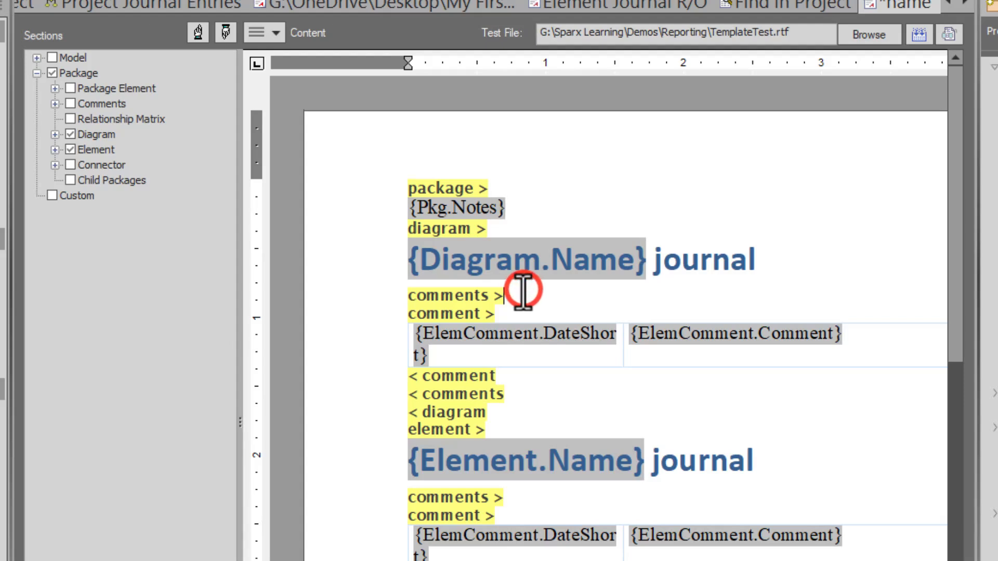
{"action": "key", "text": "Return"}
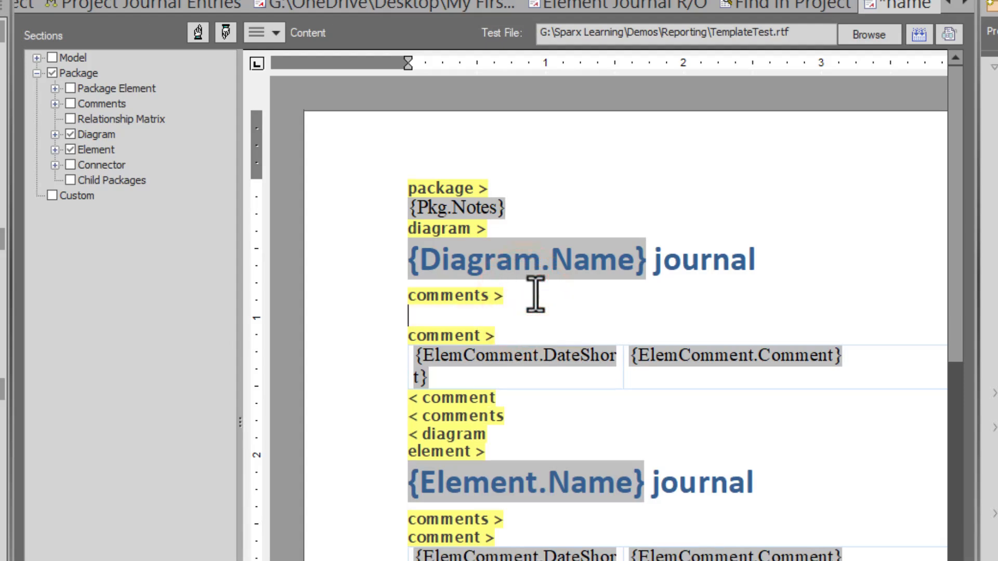
{"action": "right_click", "coordinate": [447, 318]}
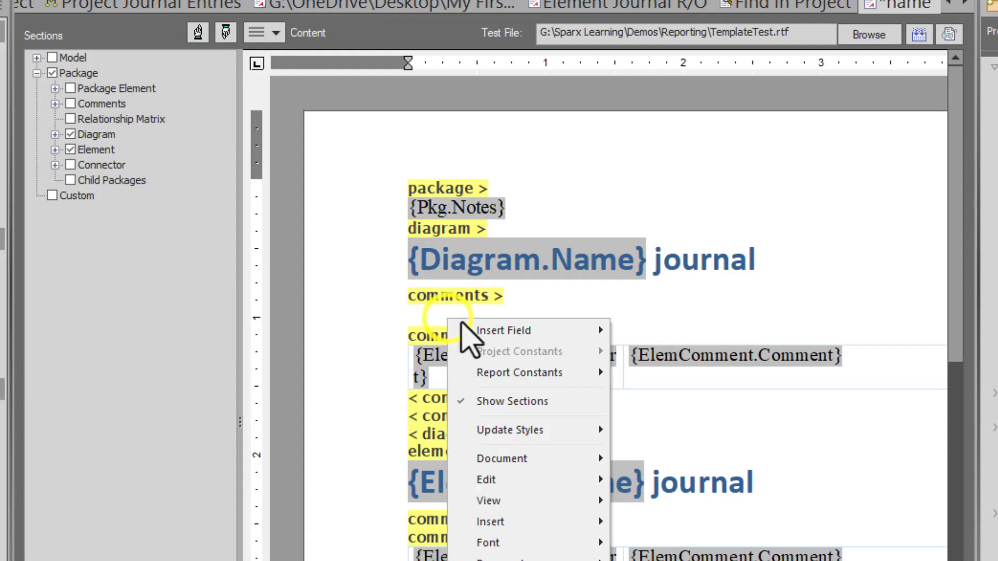
{"action": "mouse_move", "coordinate": [567, 332]}
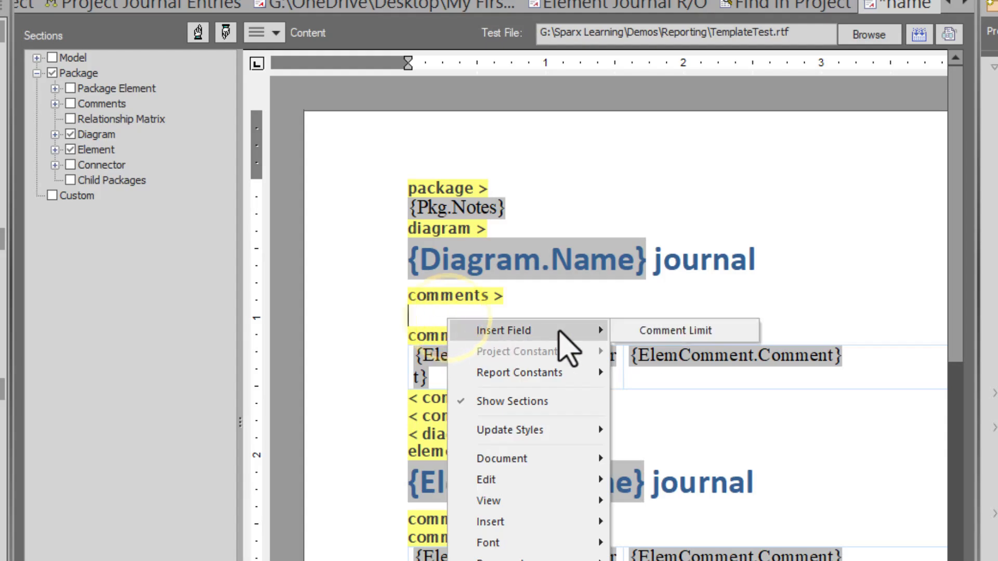
{"action": "left_click", "coordinate": [675, 332]}
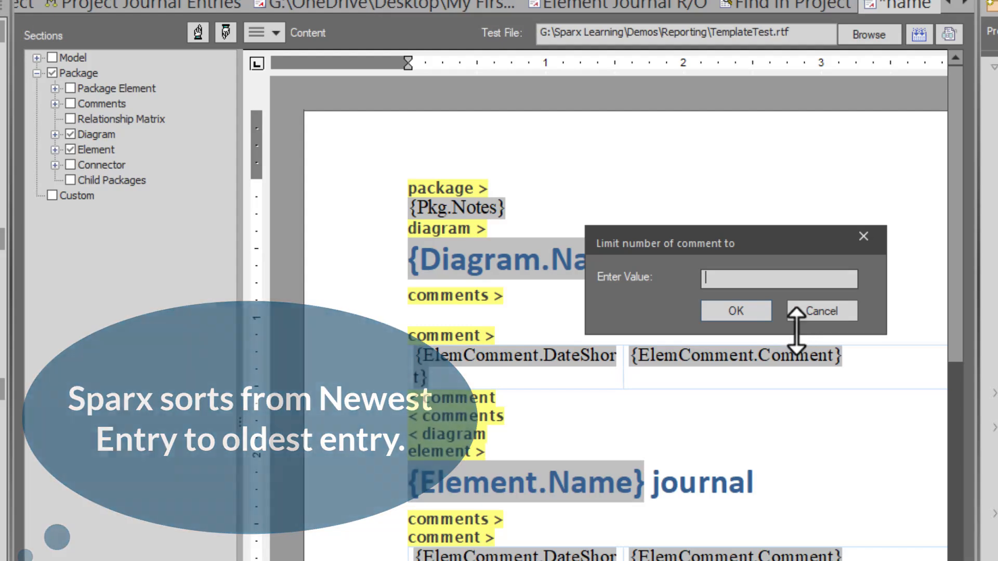
{"action": "left_click", "coordinate": [819, 310]}
{"action": "left_click", "coordinate": [719, 308]}
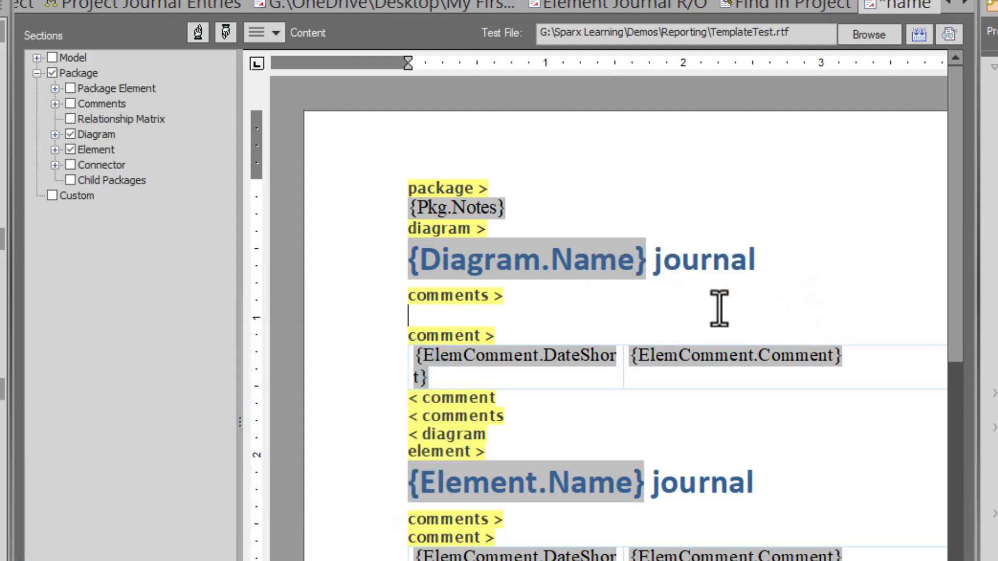
{"action": "key", "text": "BackSpace"}
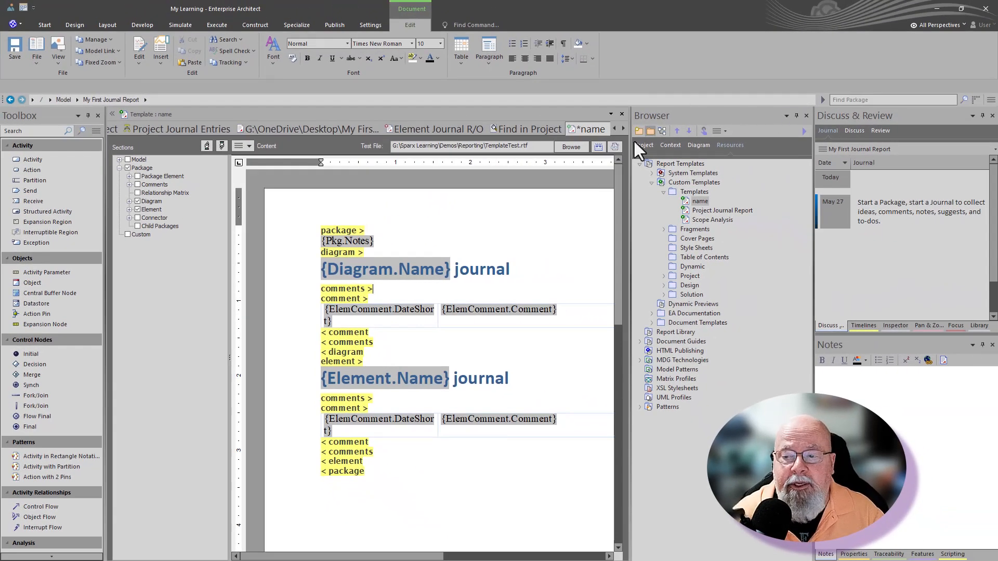
Select the template content from the package notes through the element comment table and look at the available fonts
{"action": "left_click_drag", "start_coordinate": [407, 226], "coordinate": [501, 435]}
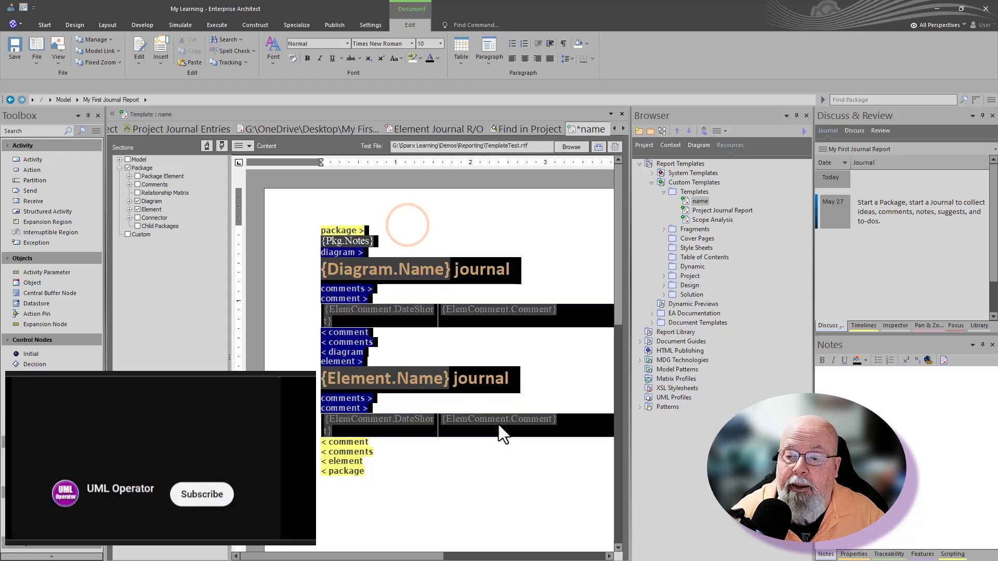
{"action": "left_click", "coordinate": [410, 44]}
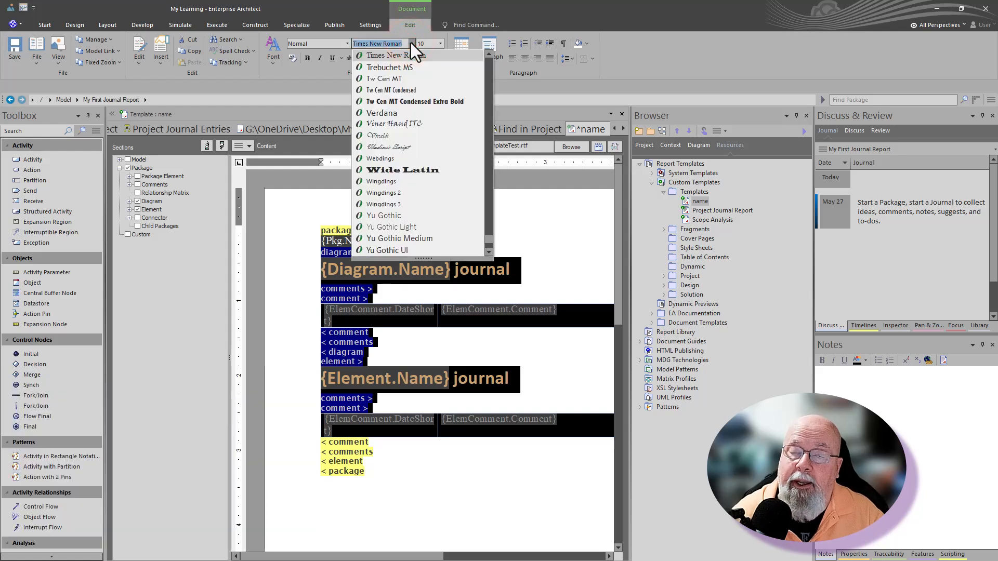
{"action": "left_click", "coordinate": [411, 43]}
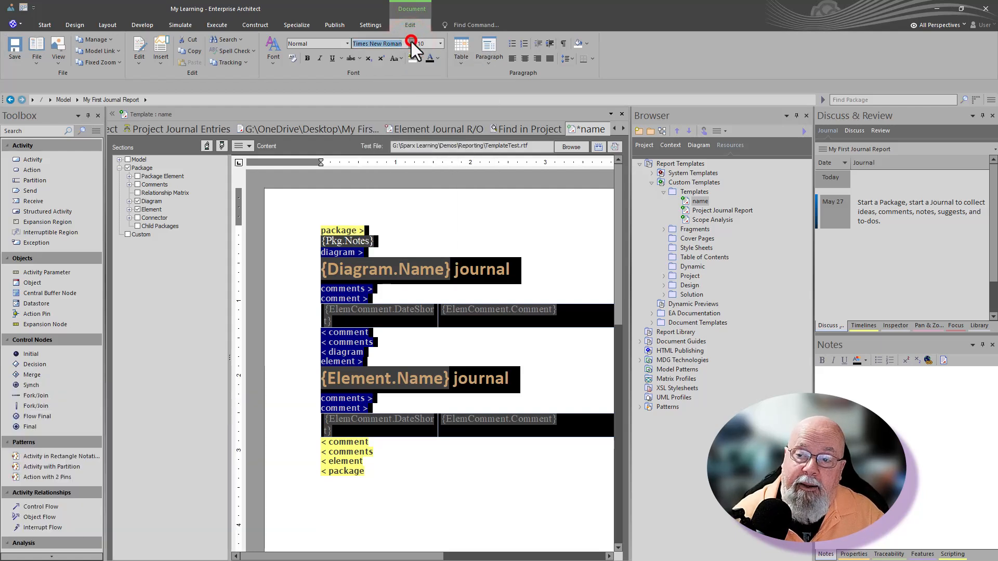
{"action": "left_click", "coordinate": [431, 220]}
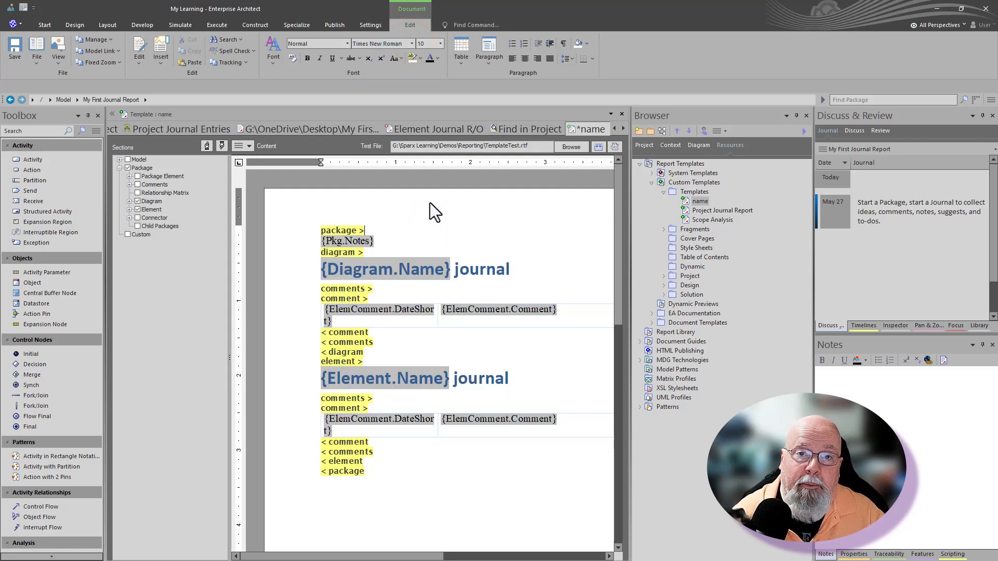